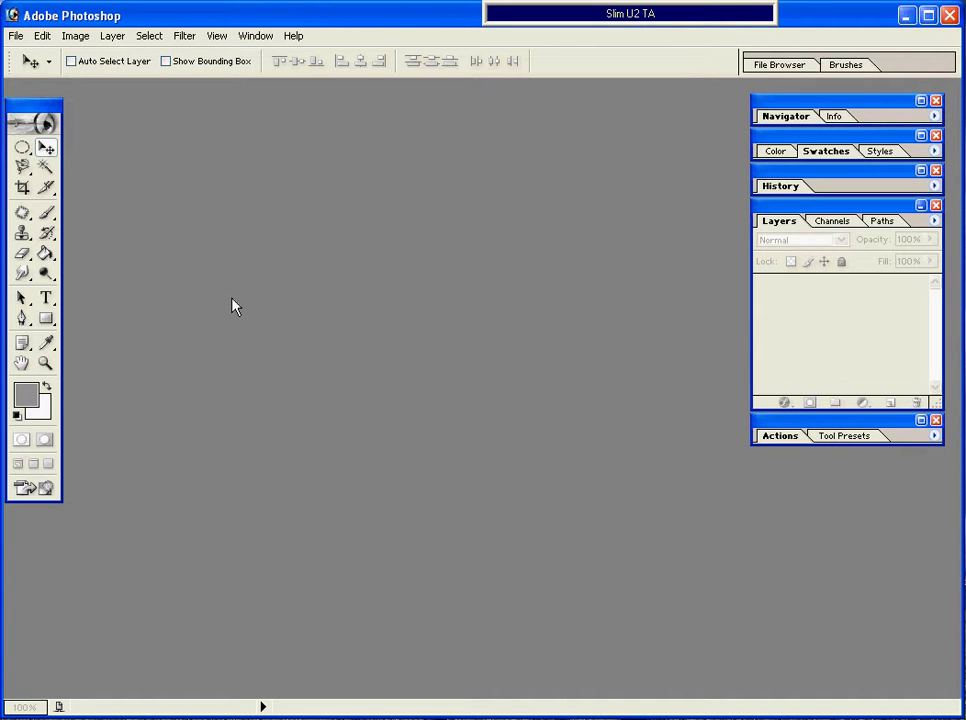
# Step: Show the cards folder as thumbnails and open the images E_01.jpg, E_02.jpg, E_03.jpg and E_04.jpg together
pyautogui.click(18, 38)
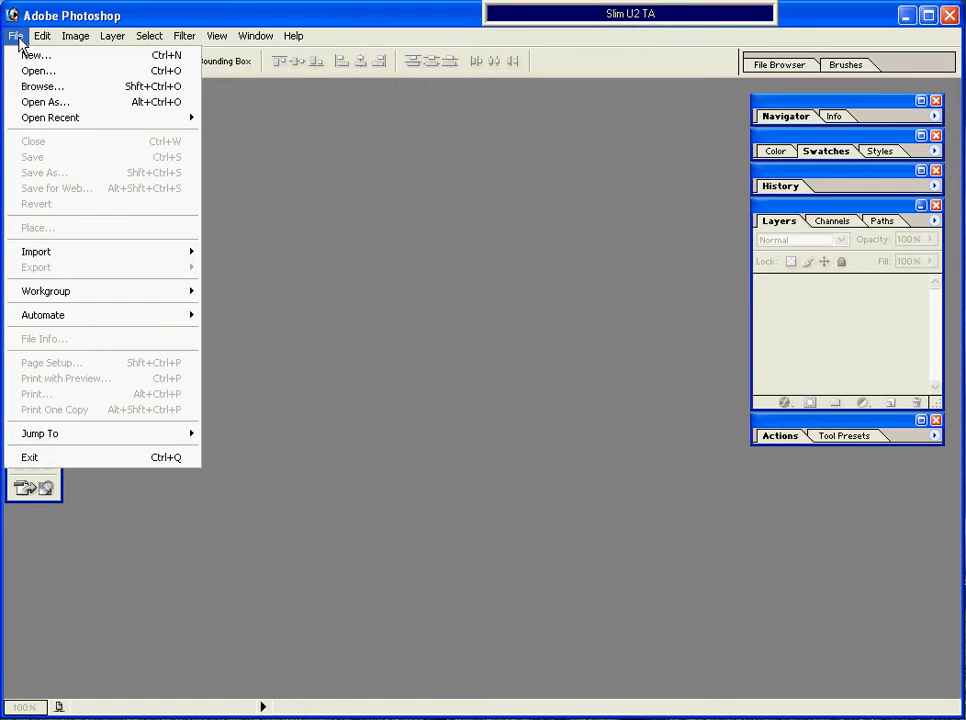
pyautogui.click(38, 70)
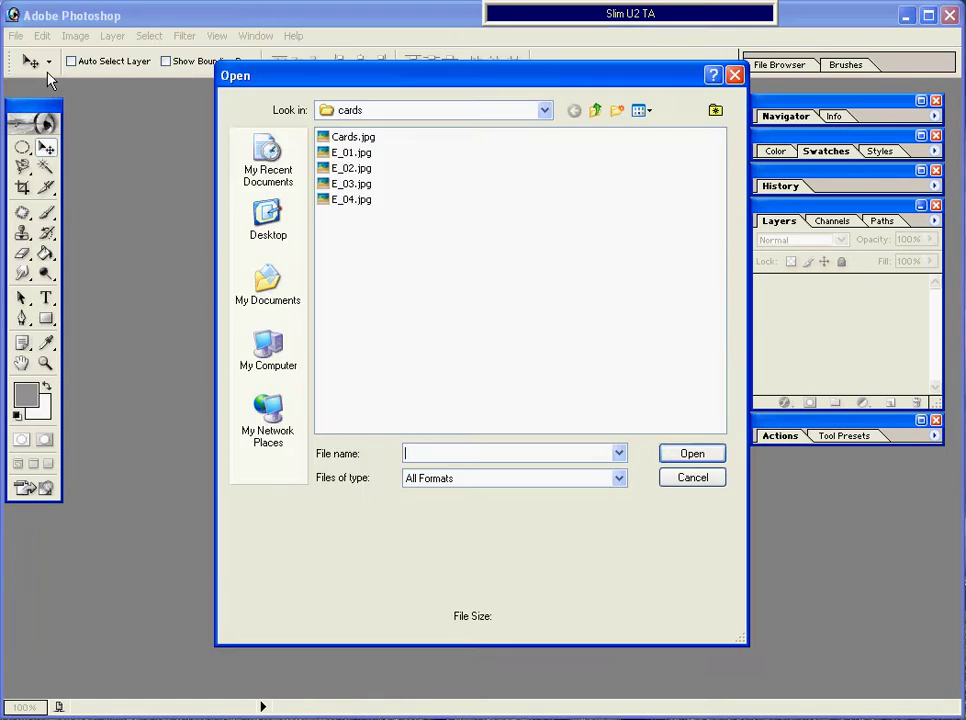
pyautogui.click(641, 110)
pyautogui.click(655, 132)
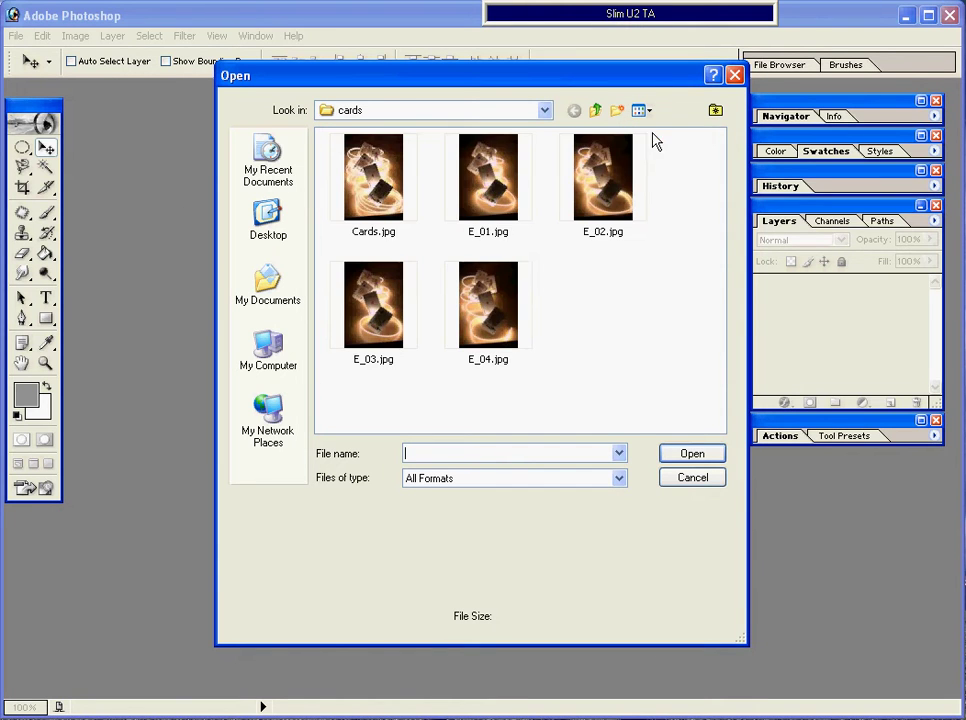
pyautogui.click(492, 205)
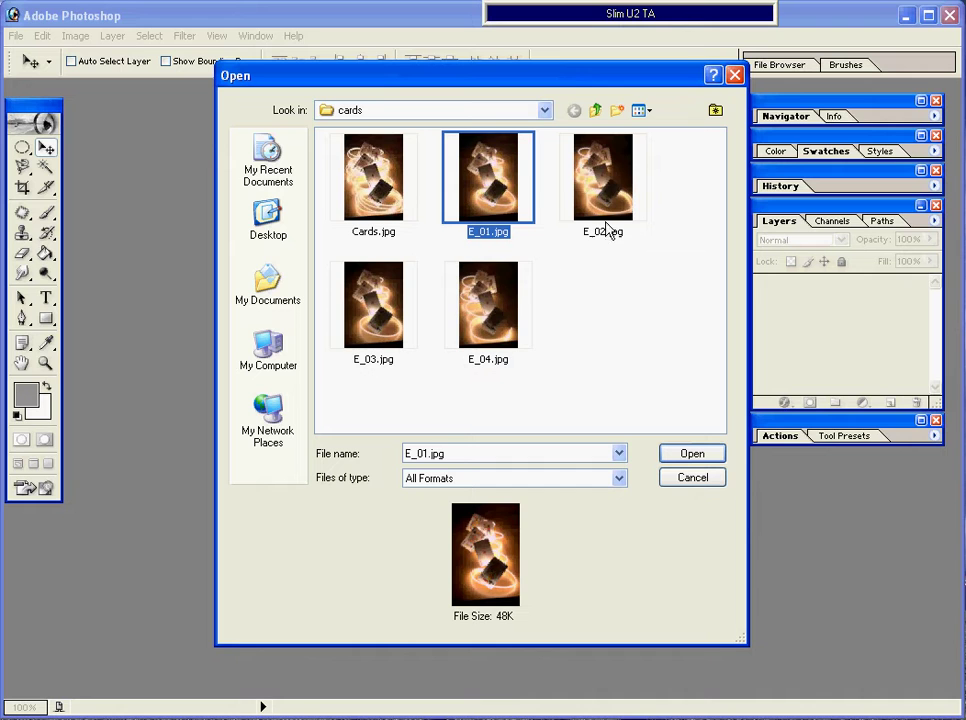
pyautogui.keyDown('shift'); pyautogui.click(502, 314); pyautogui.keyUp('shift')
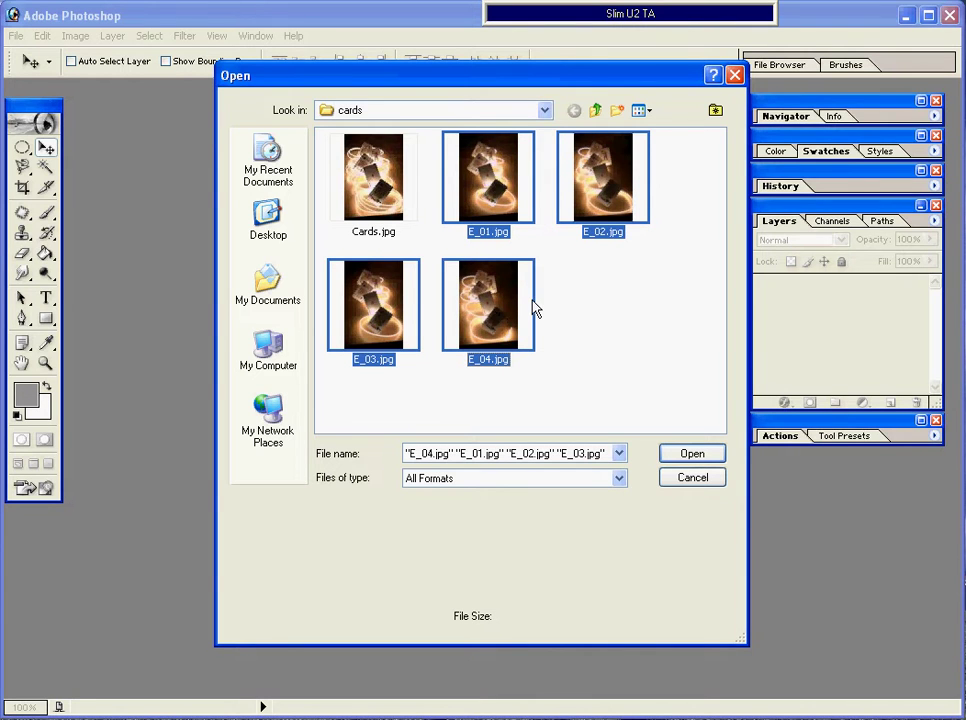
pyautogui.click(692, 455)
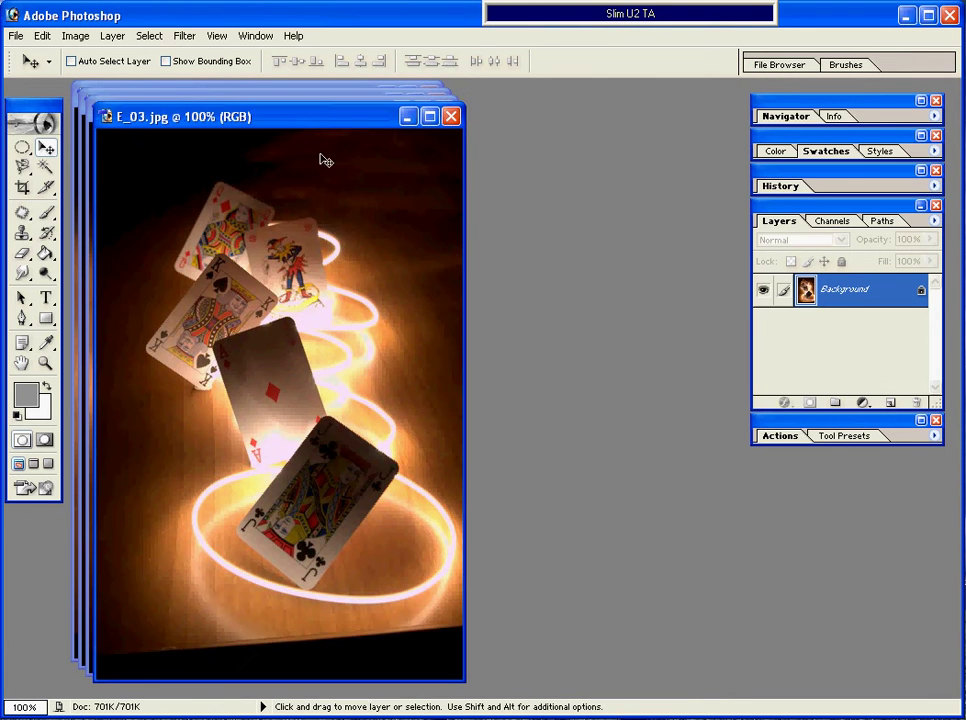
# Step: Spread out the image windows so that E_02.jpg and E_01.jpg sit side by side, with E_01.jpg active
pyautogui.moveTo(295, 122); pyautogui.dragTo(458, 133)
pyautogui.moveTo(237, 114); pyautogui.dragTo(306, 123)
pyautogui.moveTo(198, 108); pyautogui.dragTo(488, 110)
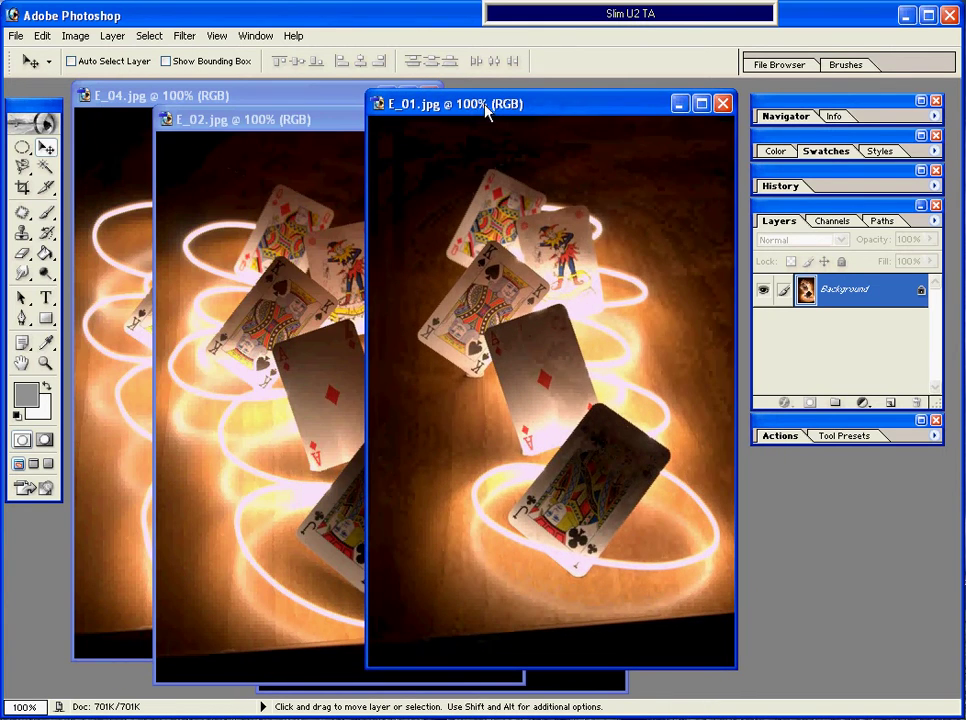
pyautogui.click(260, 121)
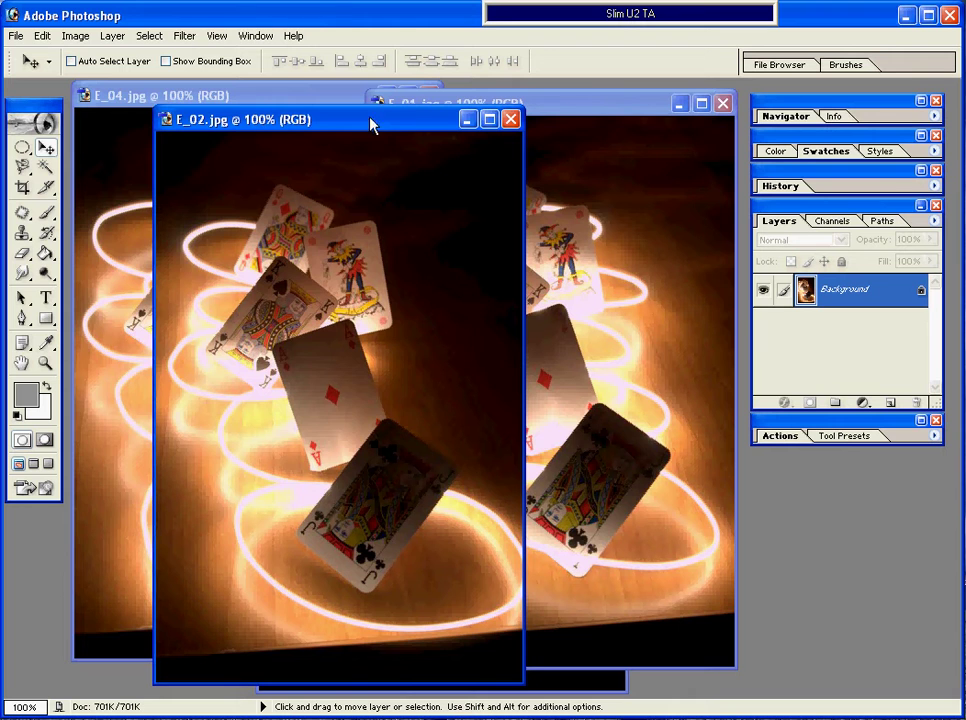
pyautogui.moveTo(397, 125); pyautogui.dragTo(283, 100)
pyautogui.click(605, 110)
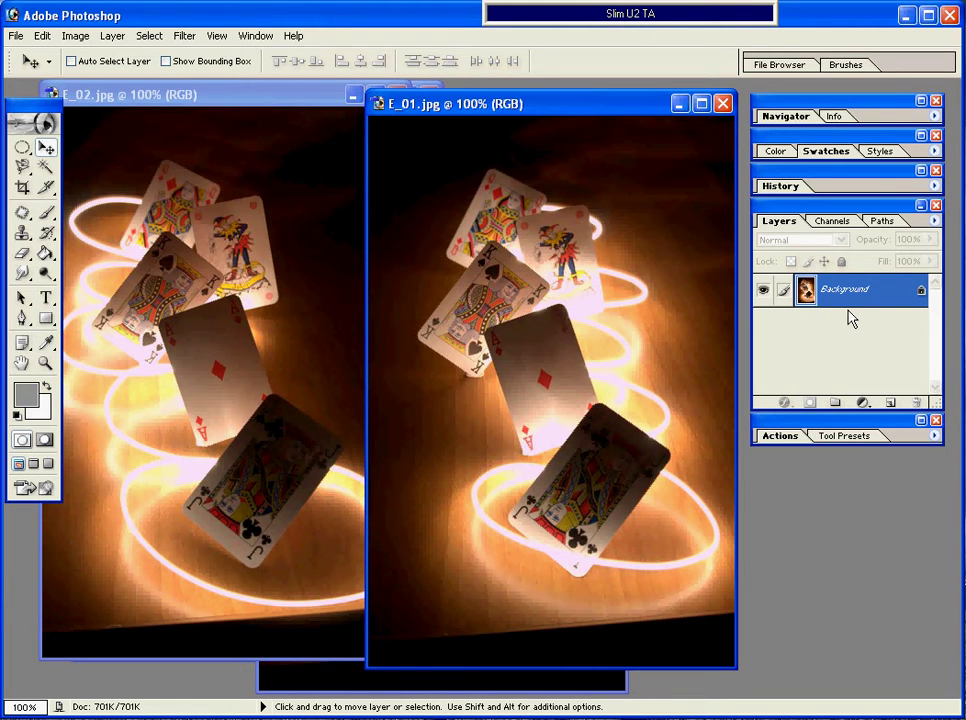
# Step: Try copying the E_02.jpg image freehand into E_01.jpg as a new layer, without aligning it
pyautogui.click(240, 335)
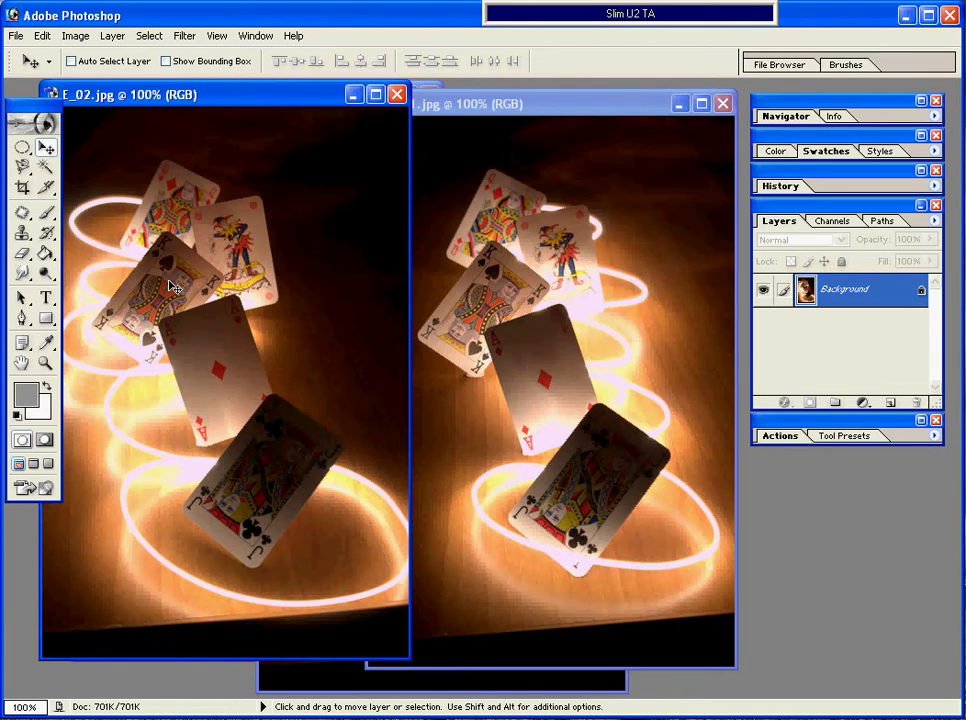
pyautogui.moveTo(172, 288); pyautogui.dragTo(510, 300)
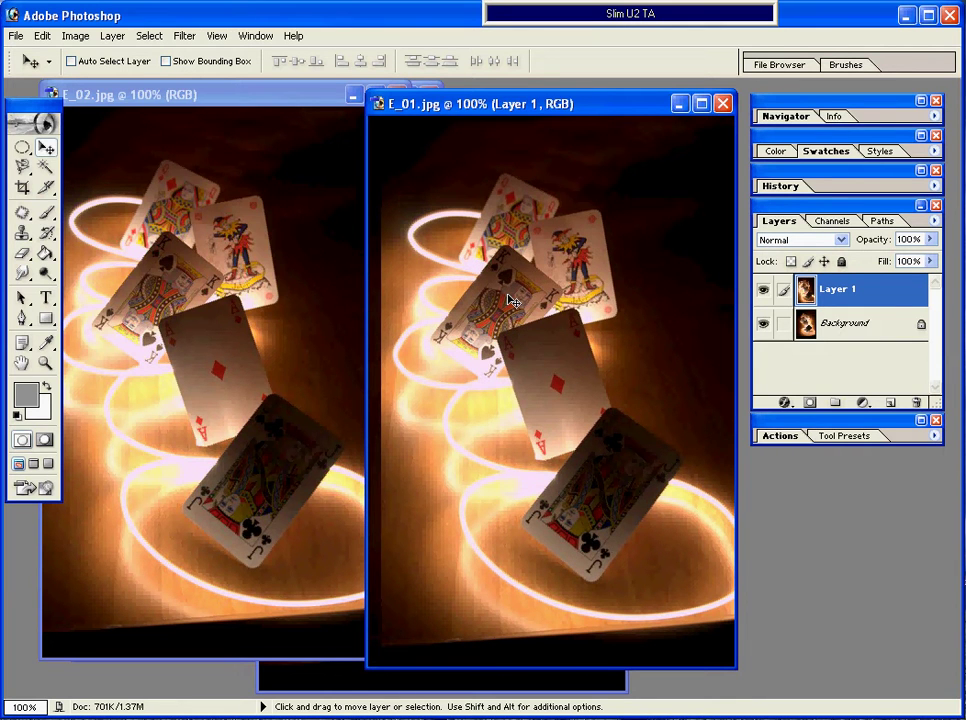
pyautogui.moveTo(589, 108); pyautogui.dragTo(546, 108)
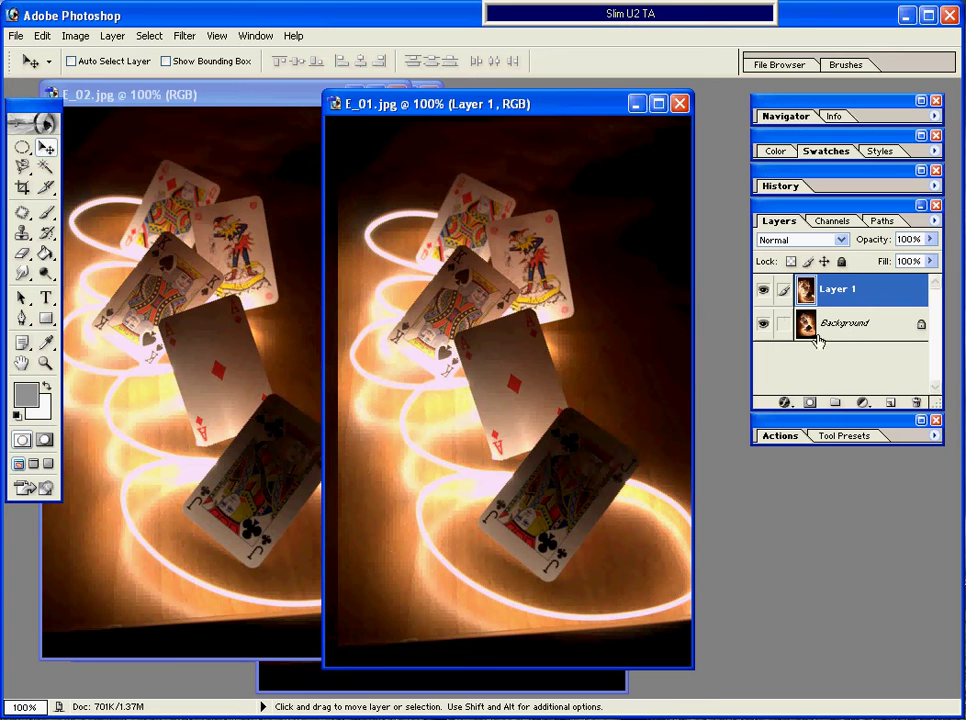
# Step: Compare Layer 1's alignment with the background at 74% opacity and by toggling its visibility, and restore the opacity to 100%
pyautogui.click(930, 239)
pyautogui.moveTo(931, 262); pyautogui.dragTo(907, 258)
pyautogui.click(763, 290)
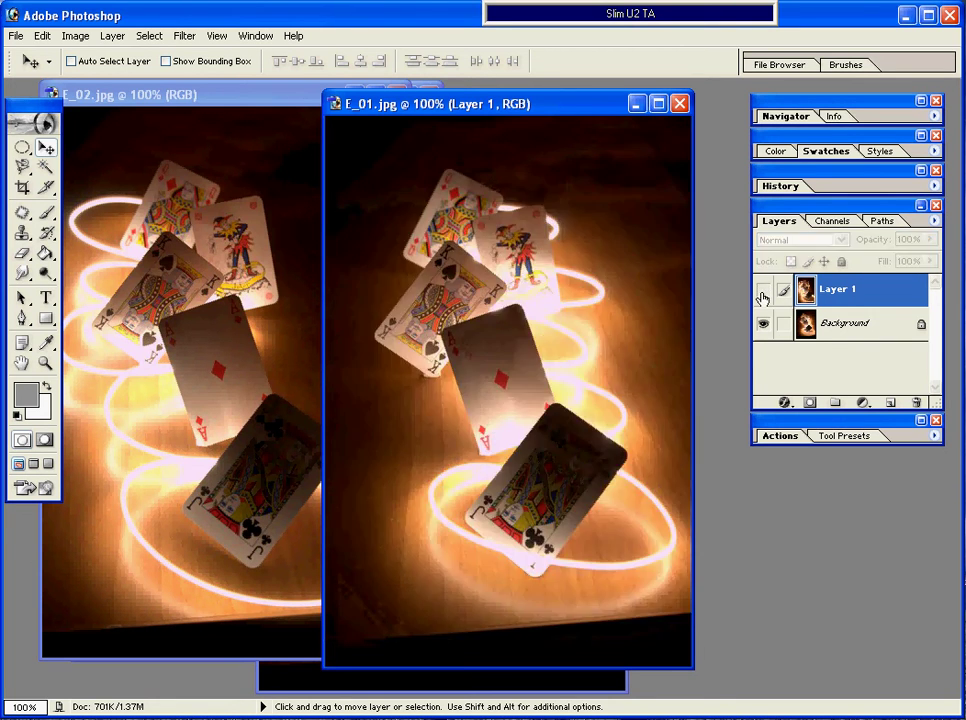
pyautogui.click(763, 290)
pyautogui.click(763, 290)
pyautogui.click(763, 290)
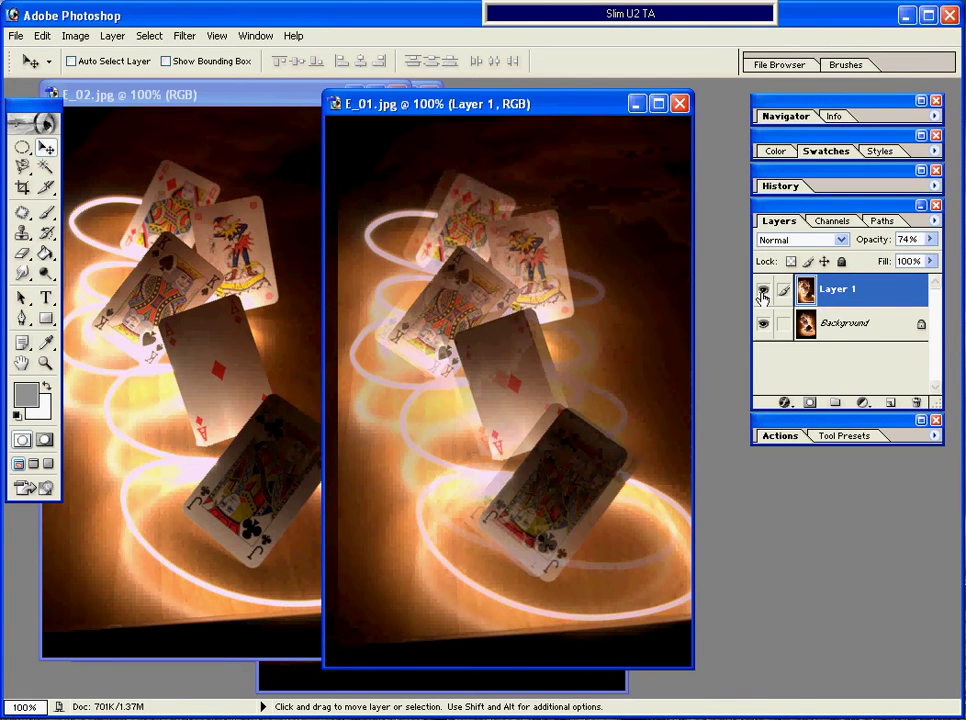
pyautogui.click(930, 239)
pyautogui.moveTo(909, 260); pyautogui.dragTo(934, 261)
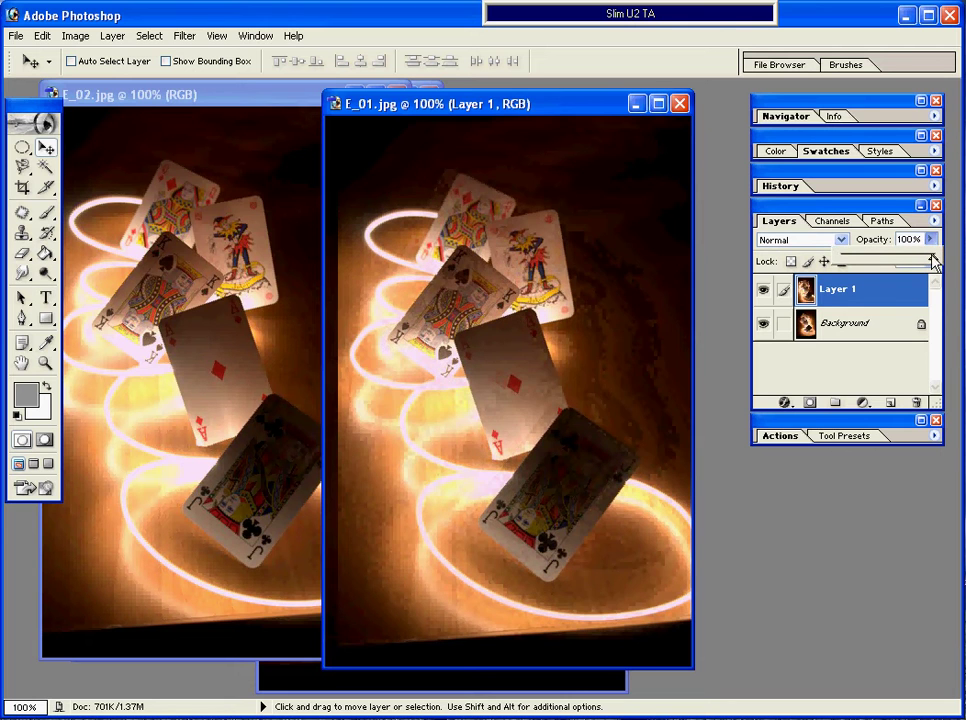
# Step: Undo the opacity changes and the unaligned layer copy in E_01.jpg until only the background remains
pyautogui.click(42, 36)
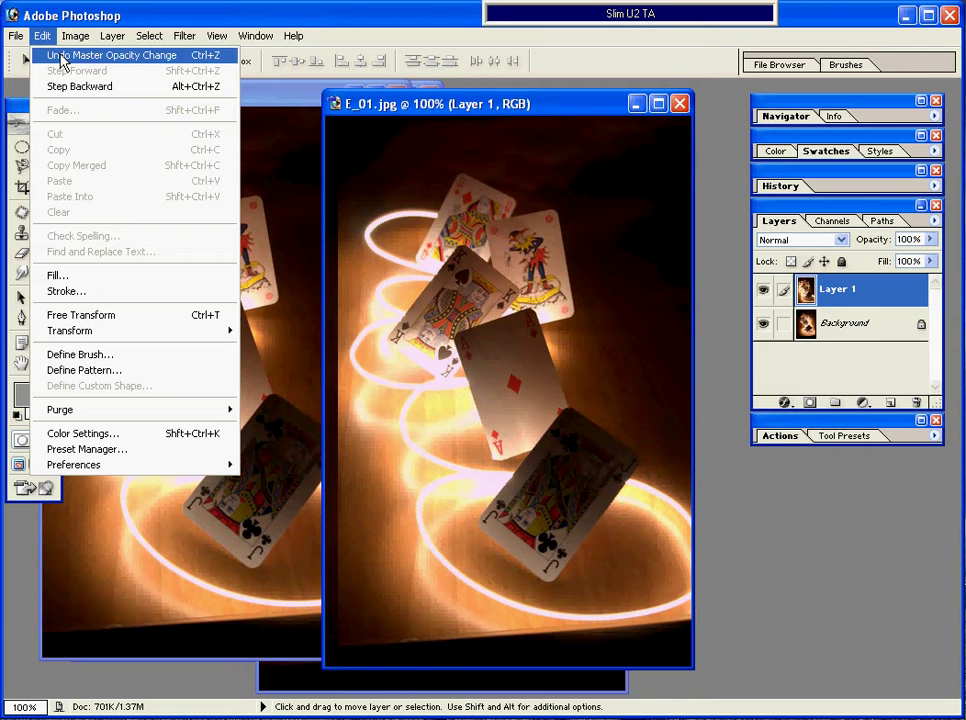
pyautogui.click(42, 38)
pyautogui.click(42, 42)
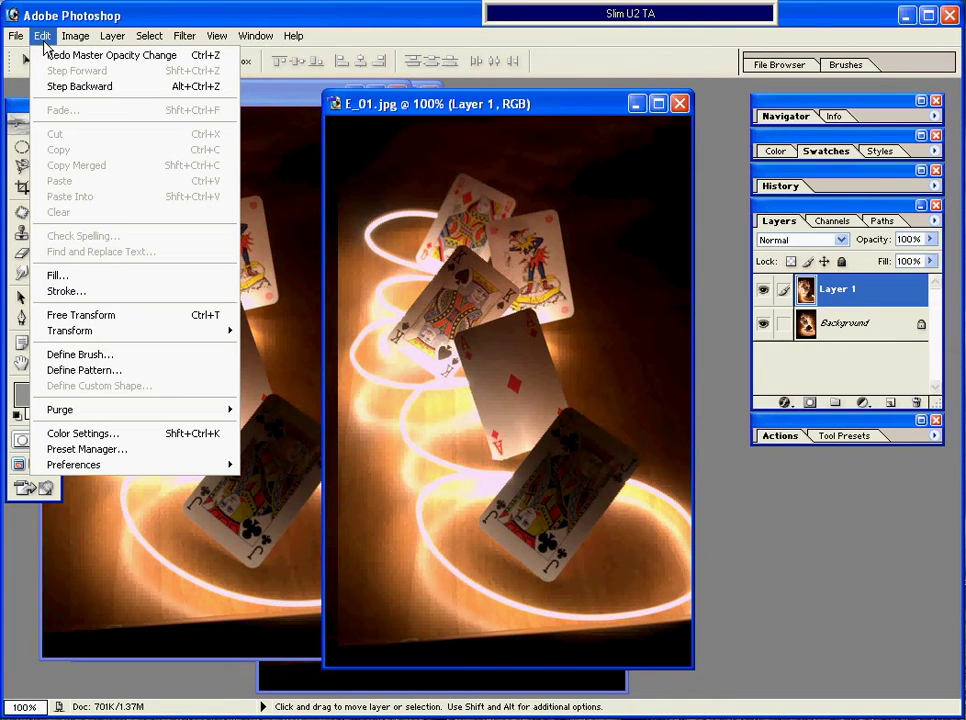
pyautogui.click(60, 55)
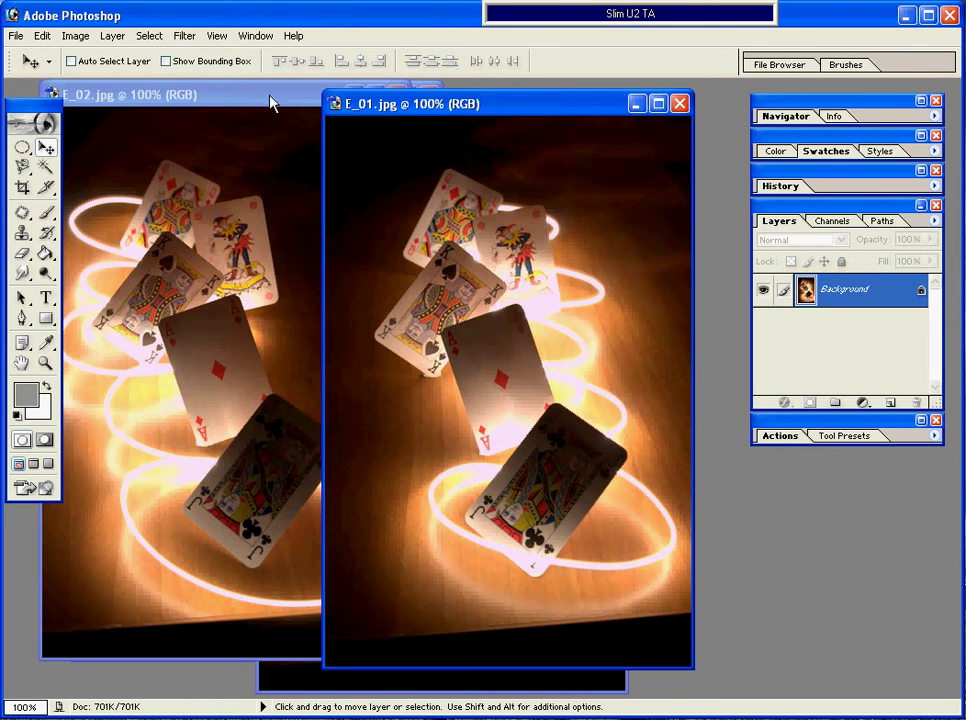
# Step: Copy the E_02.jpg image into E_01.jpg as a layer exactly aligned with the background, and close E_02.jpg
pyautogui.click(243, 100)
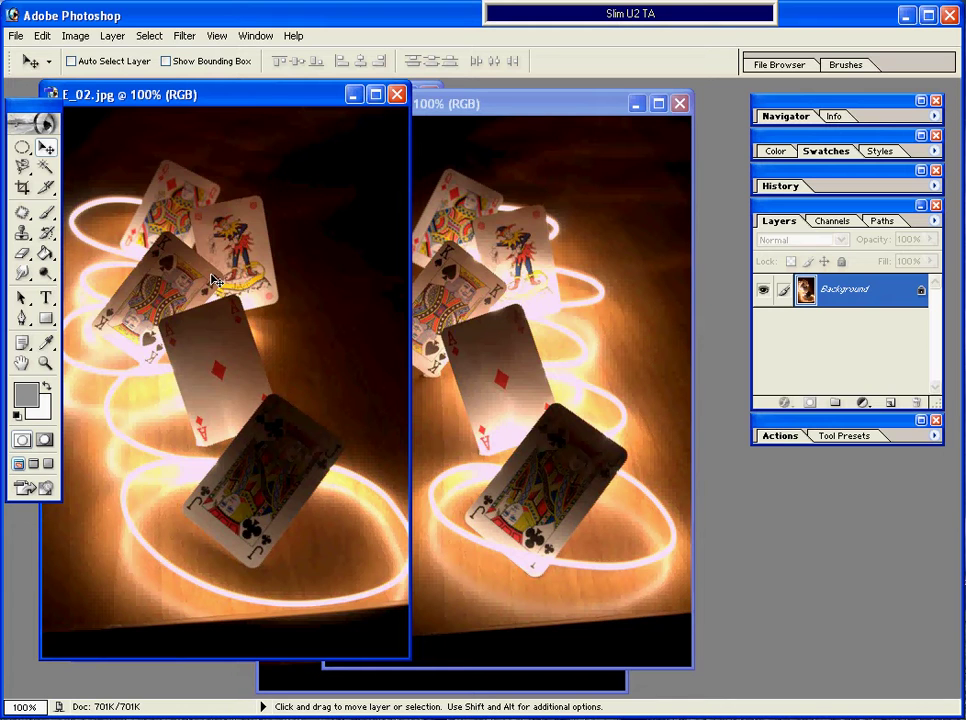
pyautogui.moveTo(213, 281); pyautogui.dragTo(462, 280)
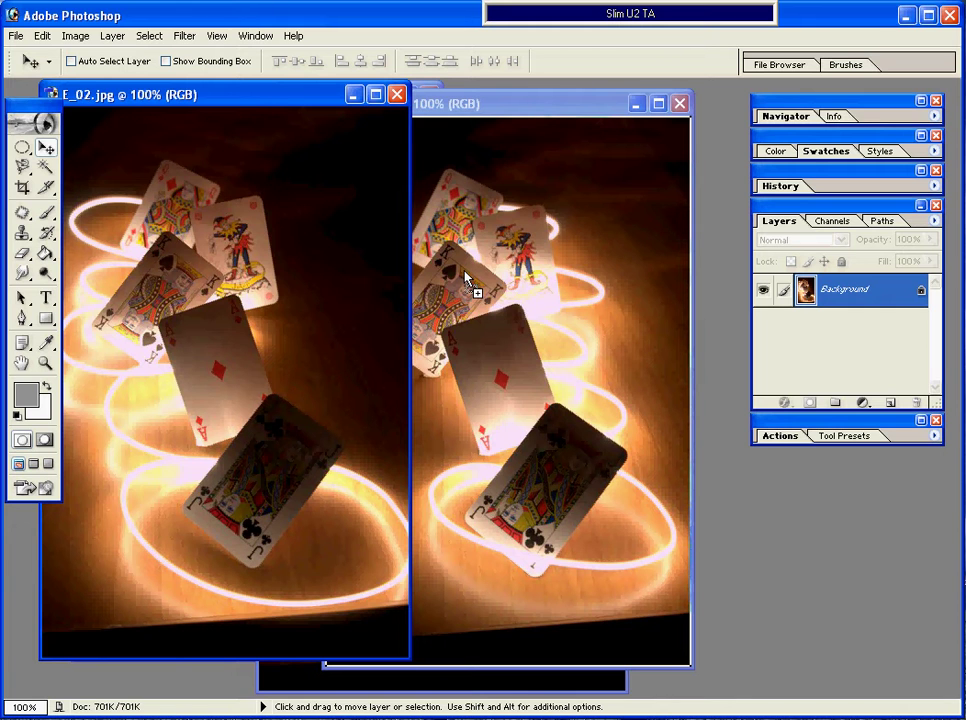
pyautogui.moveTo(466, 280); pyautogui.dragTo(472, 284)
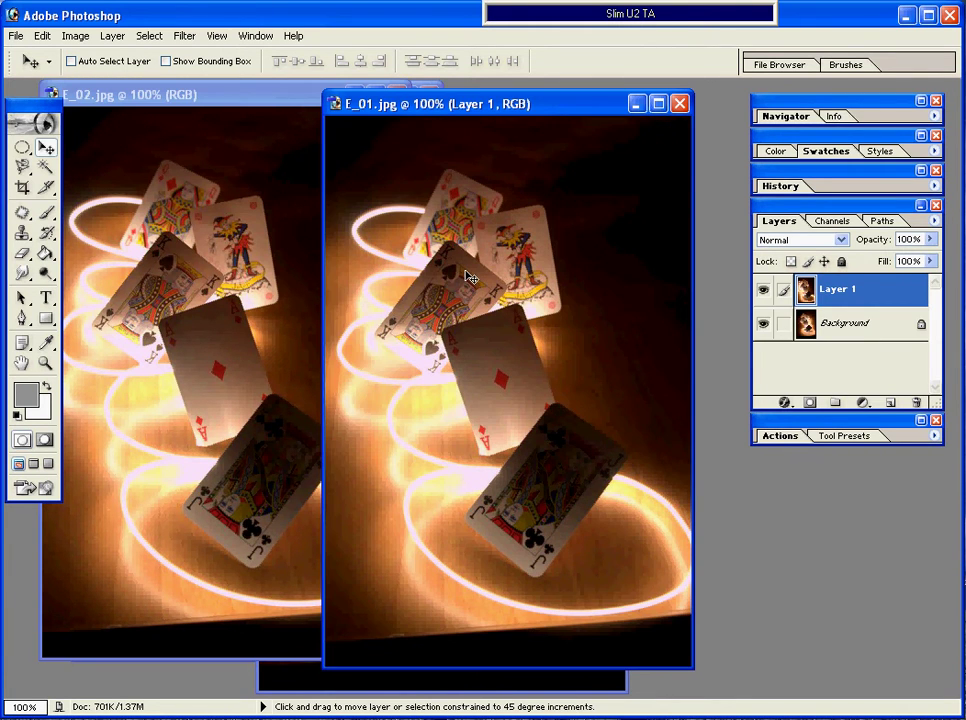
pyautogui.click(930, 239)
pyautogui.moveTo(932, 260)
pyautogui.mouseDown()
pyautogui.moveTo(881, 260)
pyautogui.moveTo(943, 262)
pyautogui.mouseUp()
pyautogui.click(250, 100)
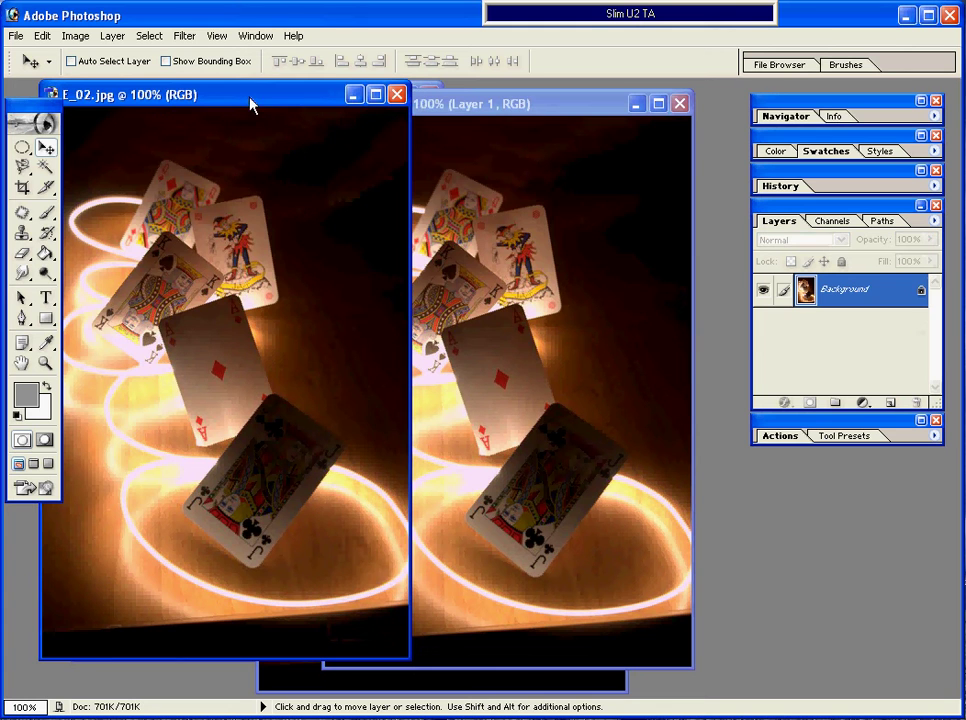
pyautogui.click(396, 95)
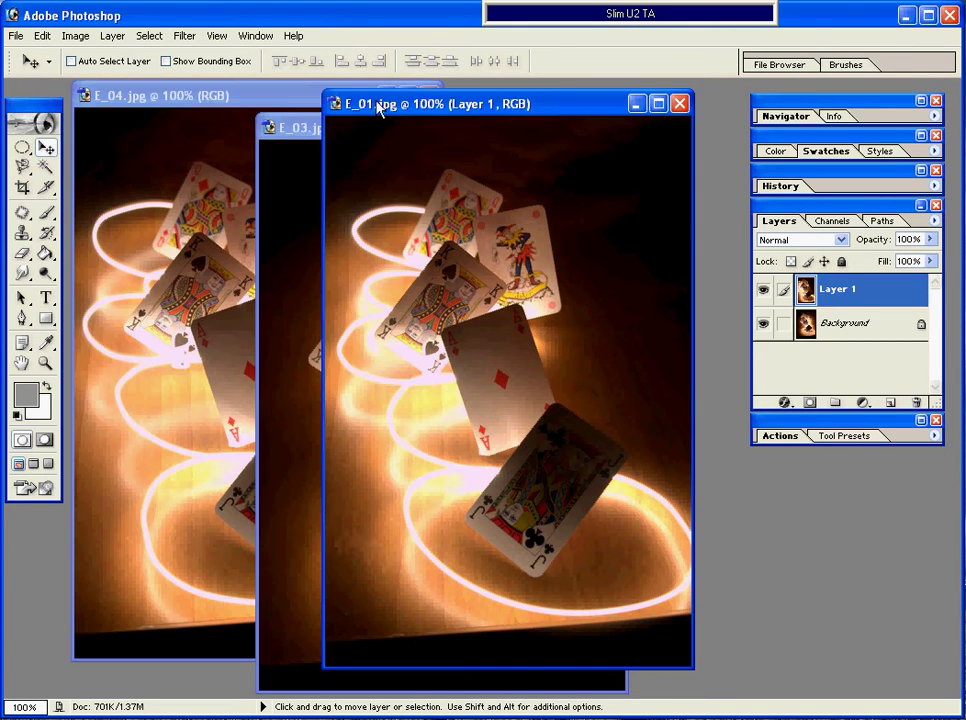
# Step: Copy the E_03.jpg image into E_01.jpg as an exactly aligned layer, and close E_03.jpg
pyautogui.click(293, 130)
pyautogui.moveTo(306, 134); pyautogui.dragTo(183, 100)
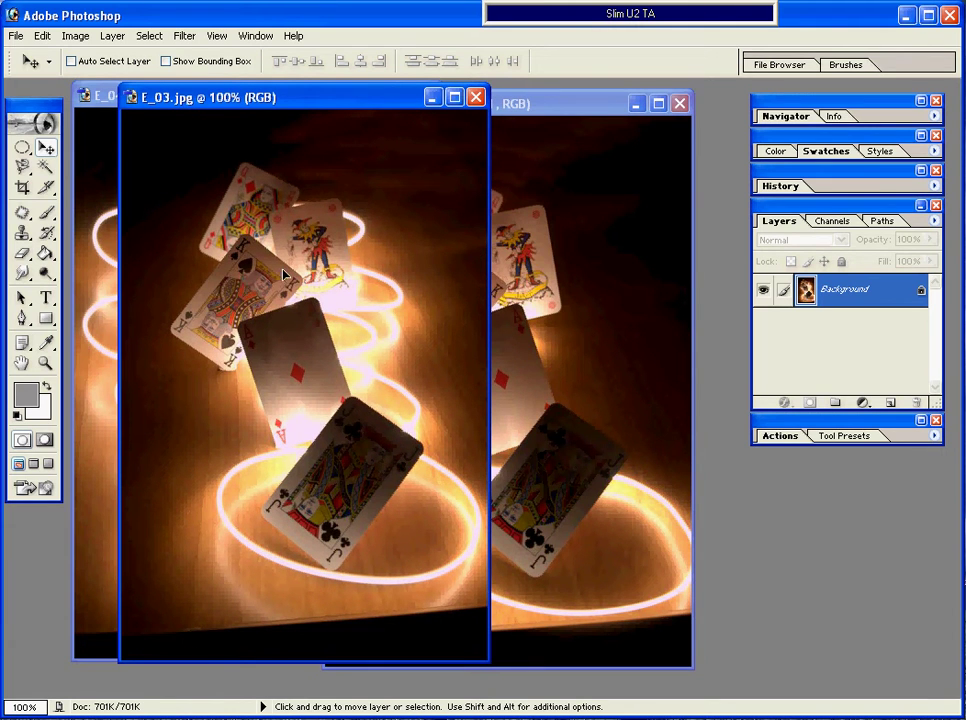
pyautogui.moveTo(440, 273); pyautogui.dragTo(535, 278)
pyautogui.click(254, 100)
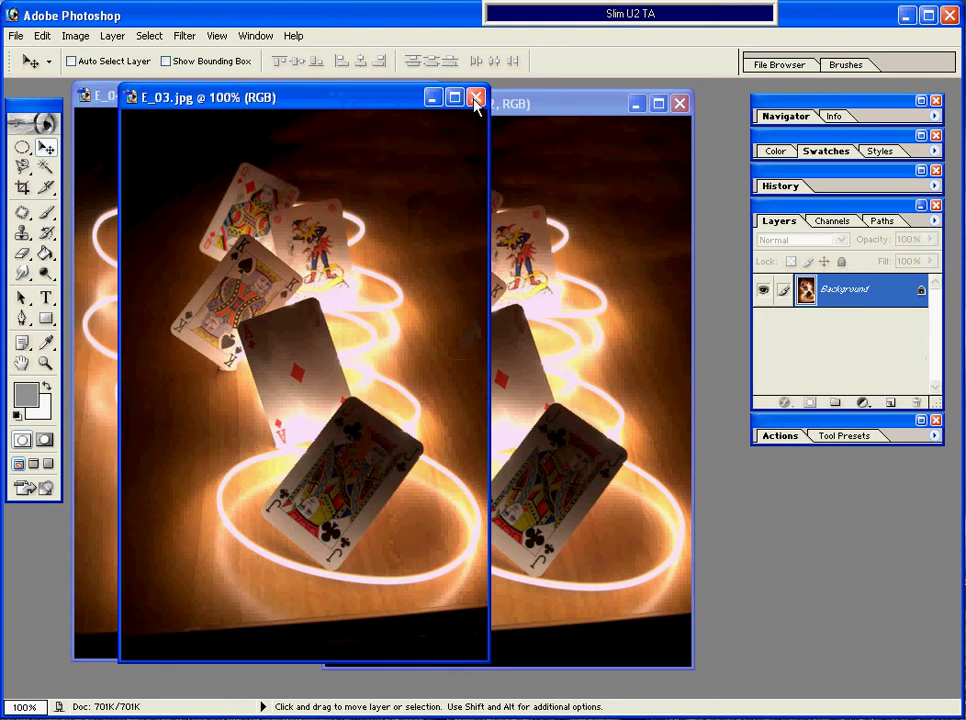
pyautogui.click(477, 100)
# Step: Copy the E_04.jpg image into E_01.jpg as an exactly aligned layer, and close E_04.jpg
pyautogui.click(211, 98)
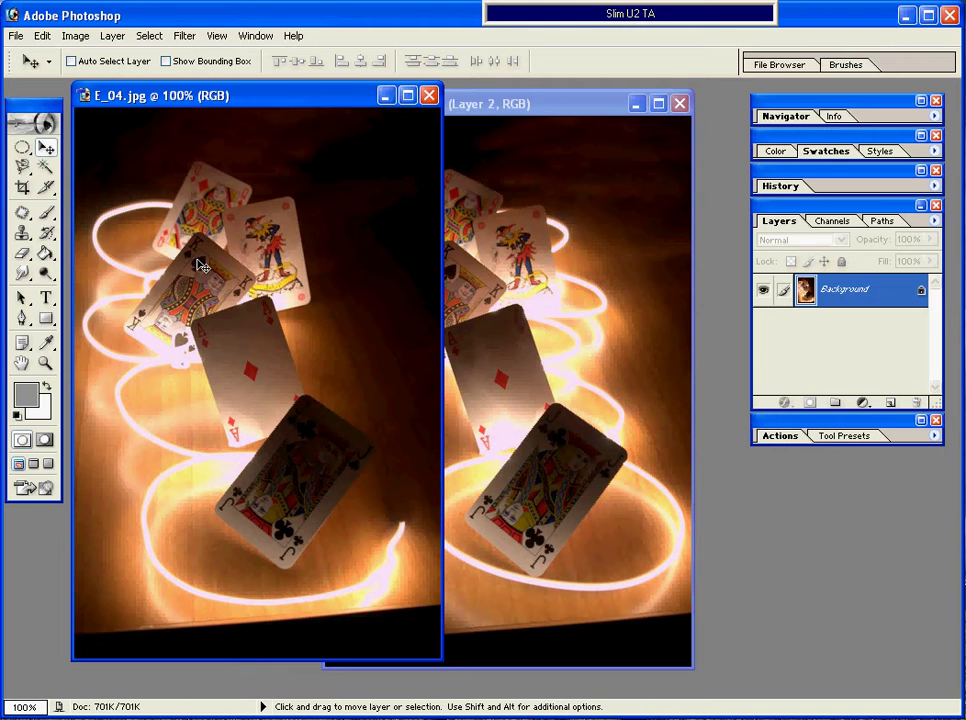
pyautogui.moveTo(370, 262); pyautogui.dragTo(486, 266)
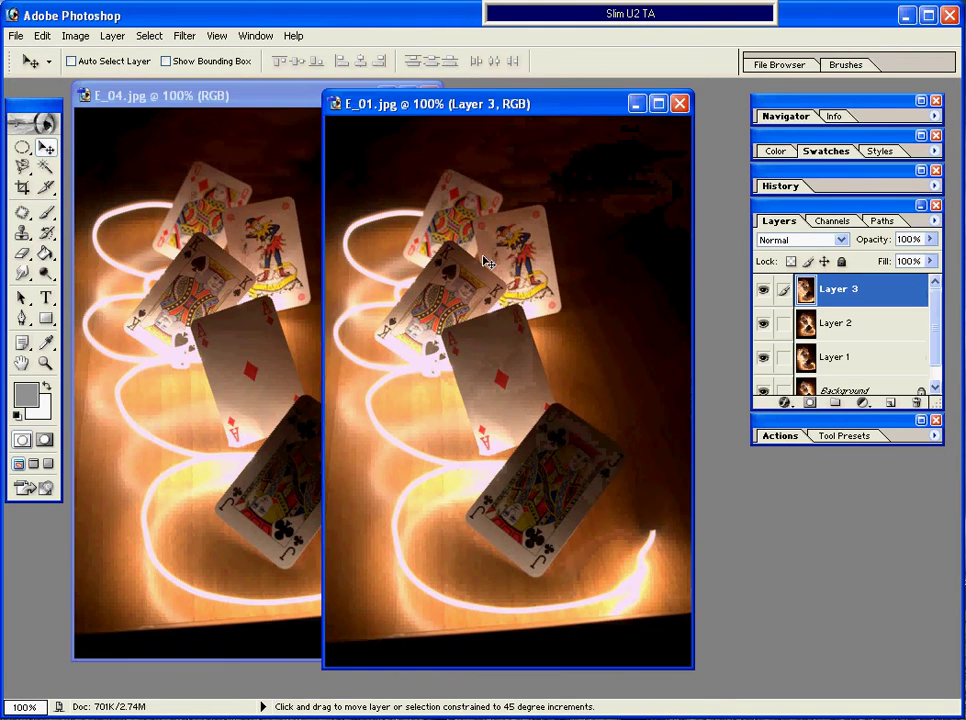
pyautogui.click(274, 98)
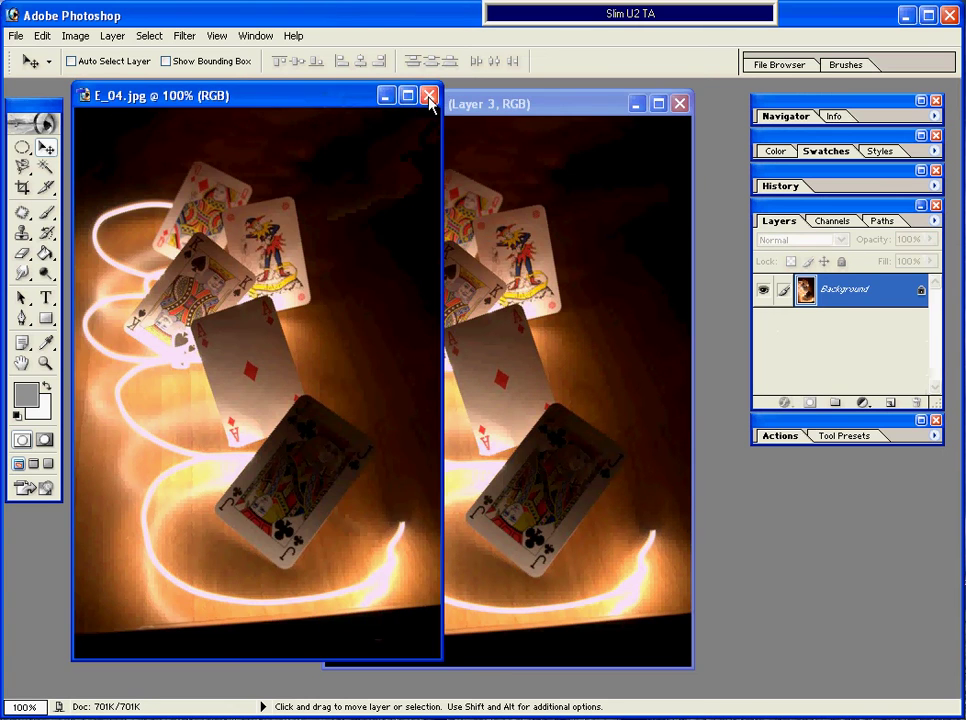
pyautogui.click(428, 97)
pyautogui.moveTo(561, 107); pyautogui.dragTo(484, 114)
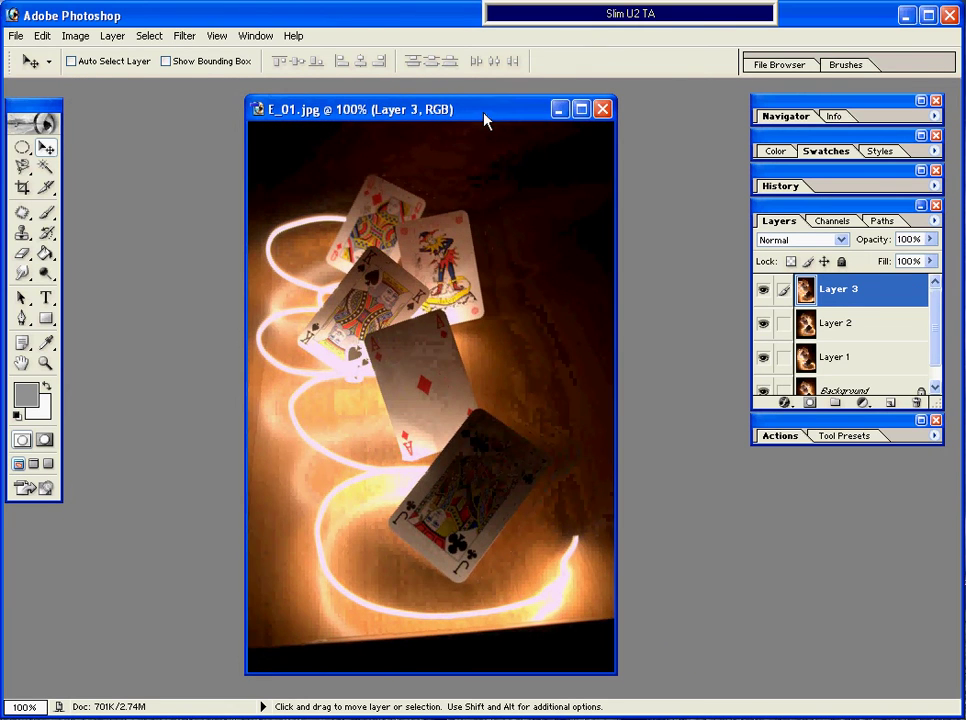
# Step: Check the layer stack by hiding the three upper layers to view the background alone and showing them again
pyautogui.moveTo(934, 328); pyautogui.dragTo(934, 347)
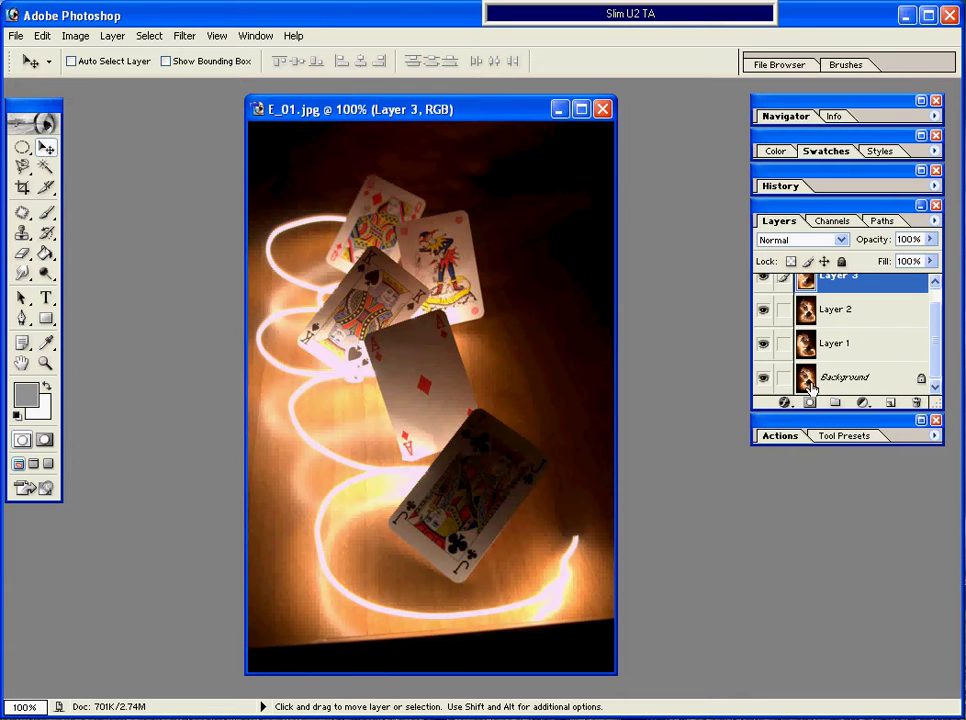
pyautogui.moveTo(939, 351); pyautogui.dragTo(937, 340)
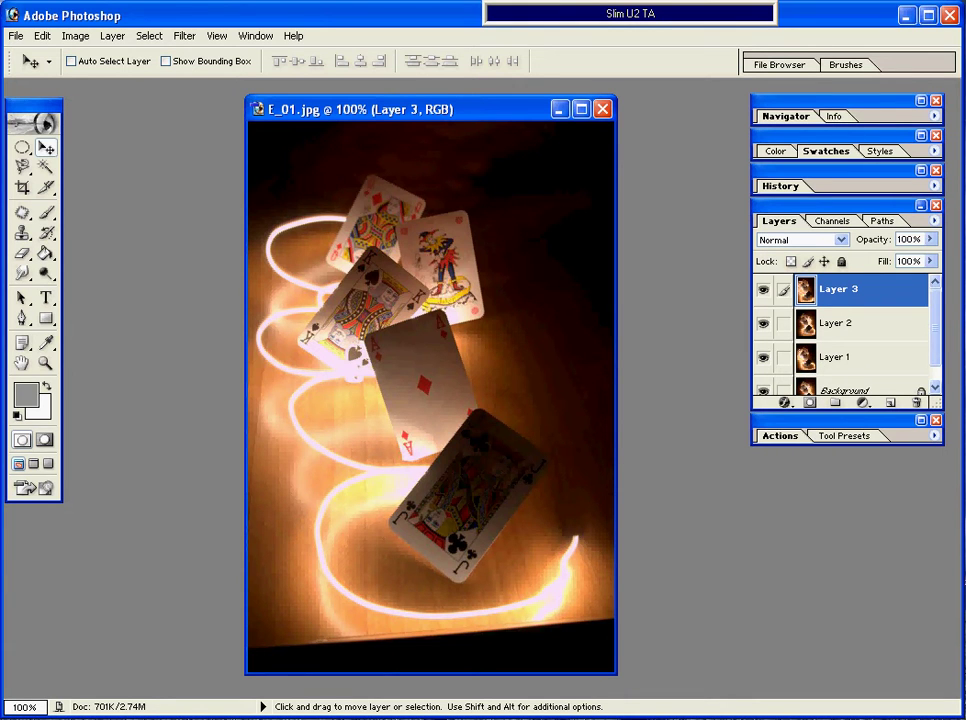
pyautogui.scroll(-1, 938, 317)
pyautogui.scroll(1, 938, 317)
pyautogui.moveTo(764, 330); pyautogui.dragTo(764, 364)
pyautogui.click(763, 289)
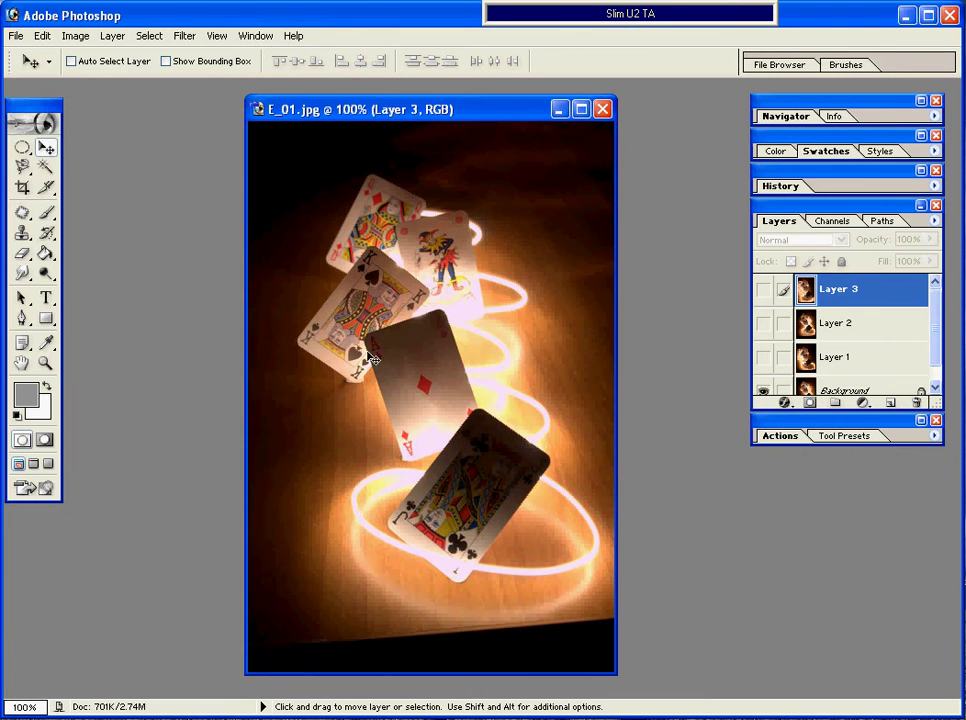
pyautogui.click(763, 289)
pyautogui.click(763, 323)
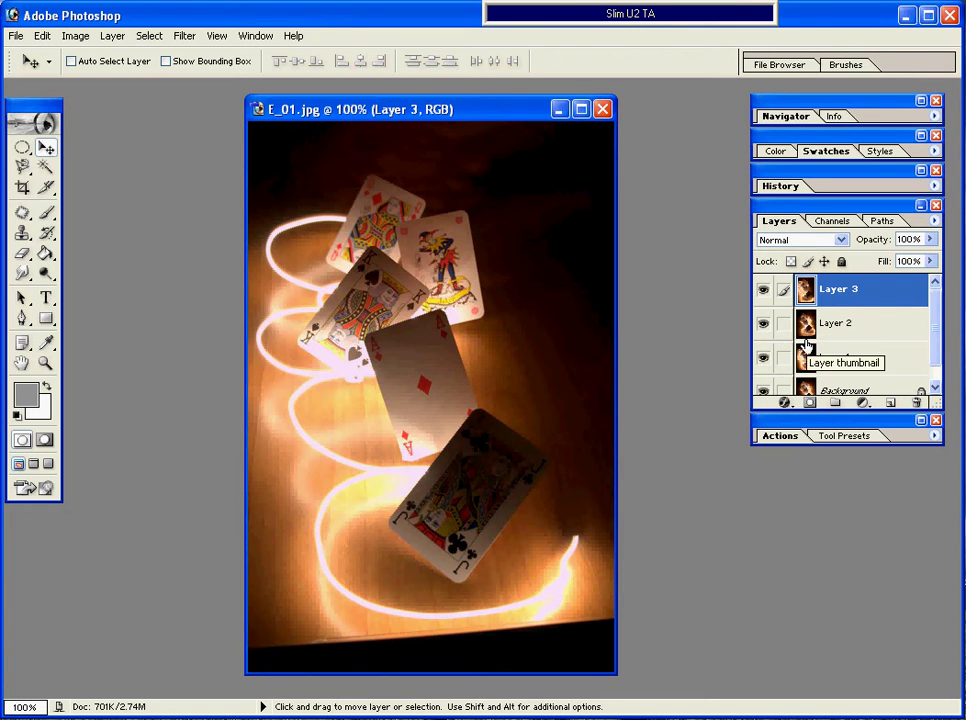
# Step: Preview Layer 3 at reduced opacity over the layers beneath and restore its opacity to 100%
pyautogui.moveTo(930, 239); pyautogui.dragTo(898, 262)
pyautogui.moveTo(877, 262); pyautogui.dragTo(931, 259)
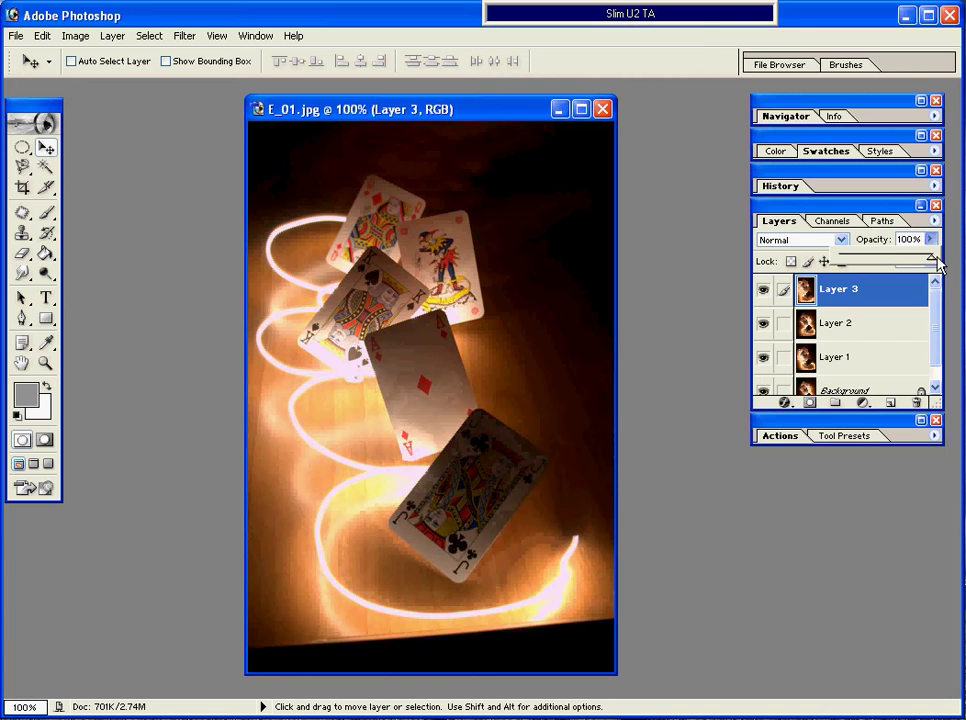
pyautogui.click(860, 289)
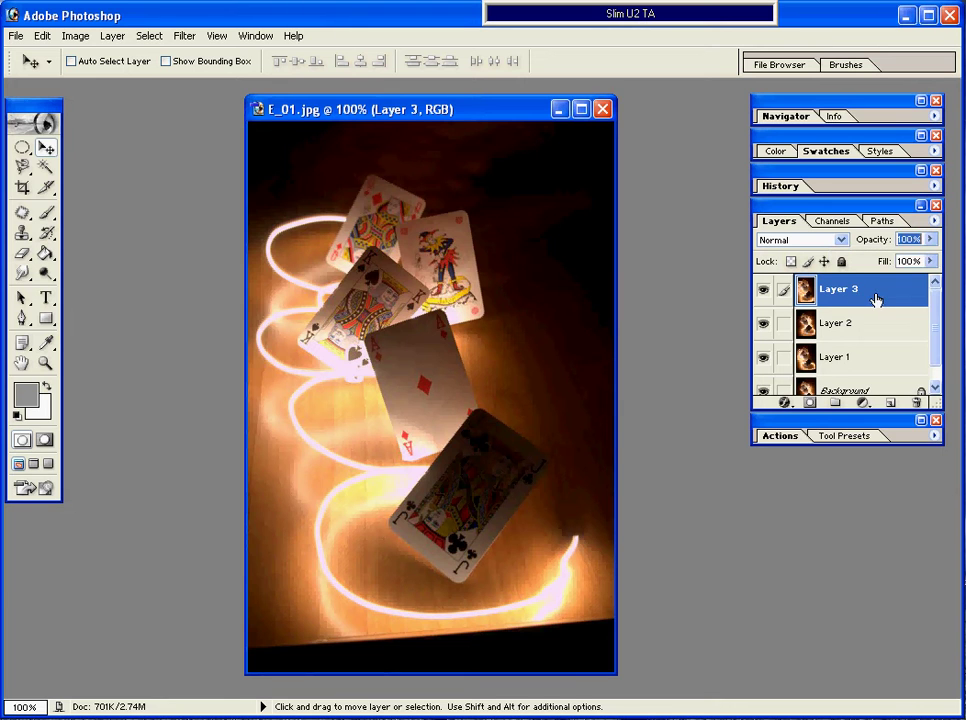
# Step: Set the blending mode of Layer 3, Layer 2 and Layer 1 to Lighten
pyautogui.click(843, 247)
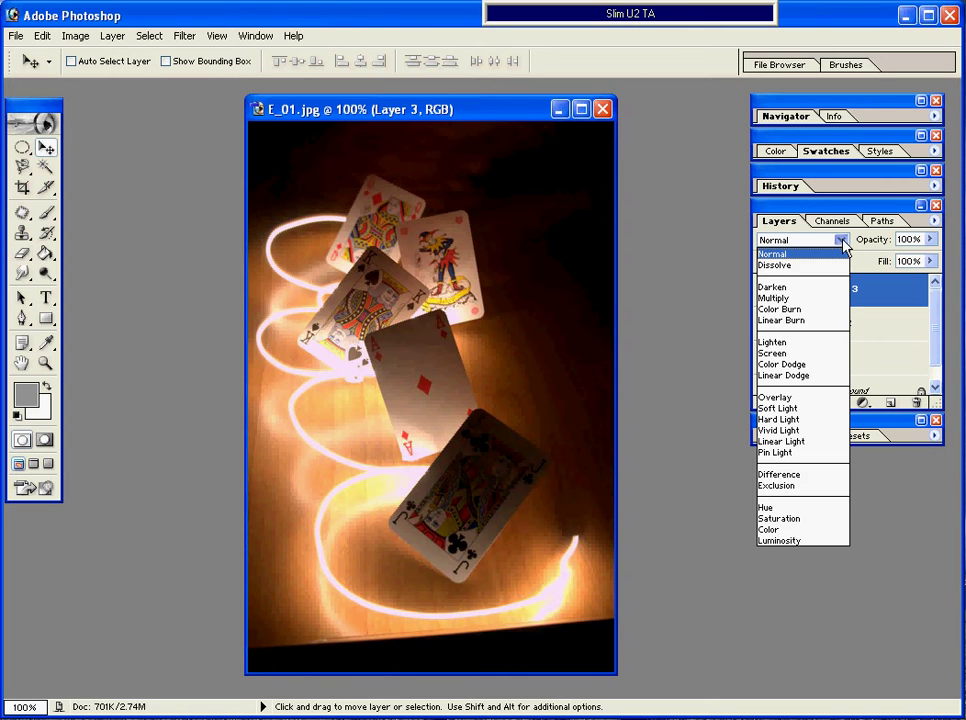
pyautogui.click(785, 343)
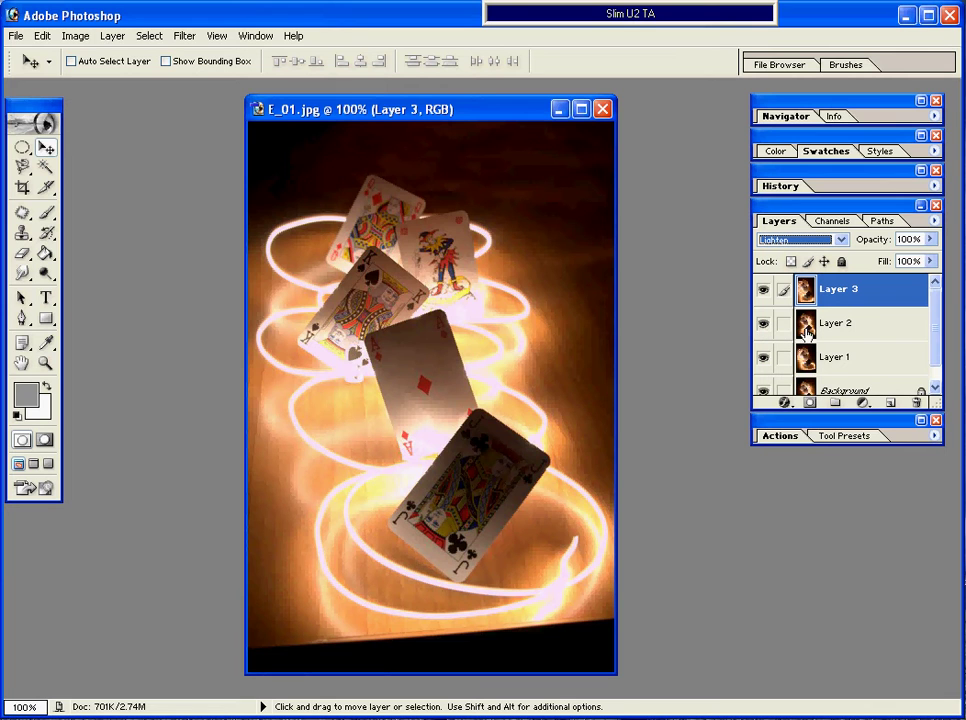
pyautogui.click(808, 331)
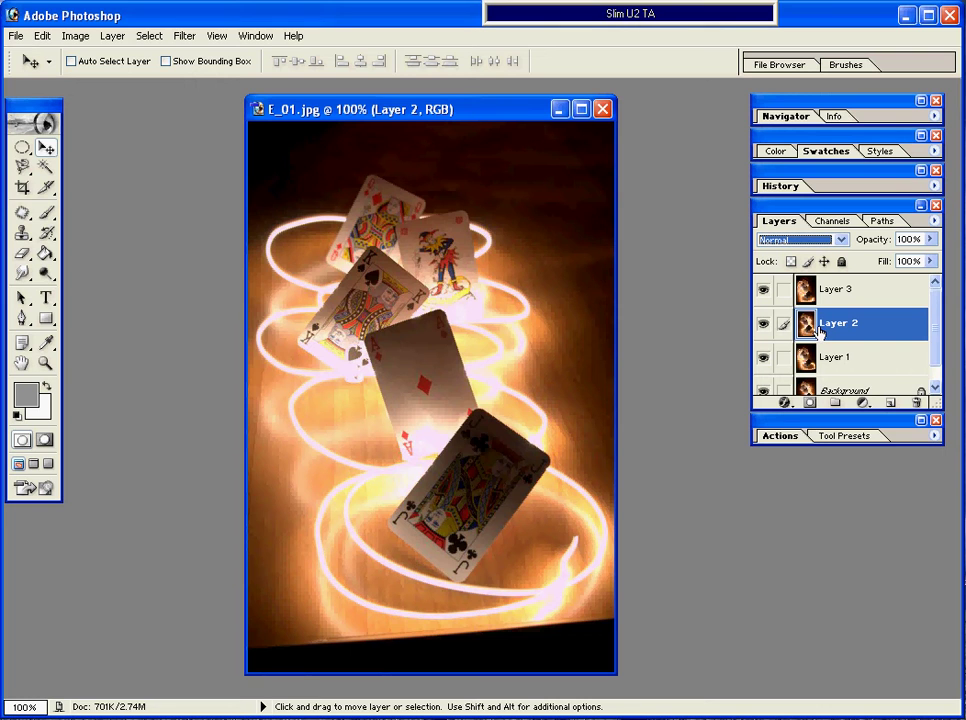
pyautogui.click(843, 242)
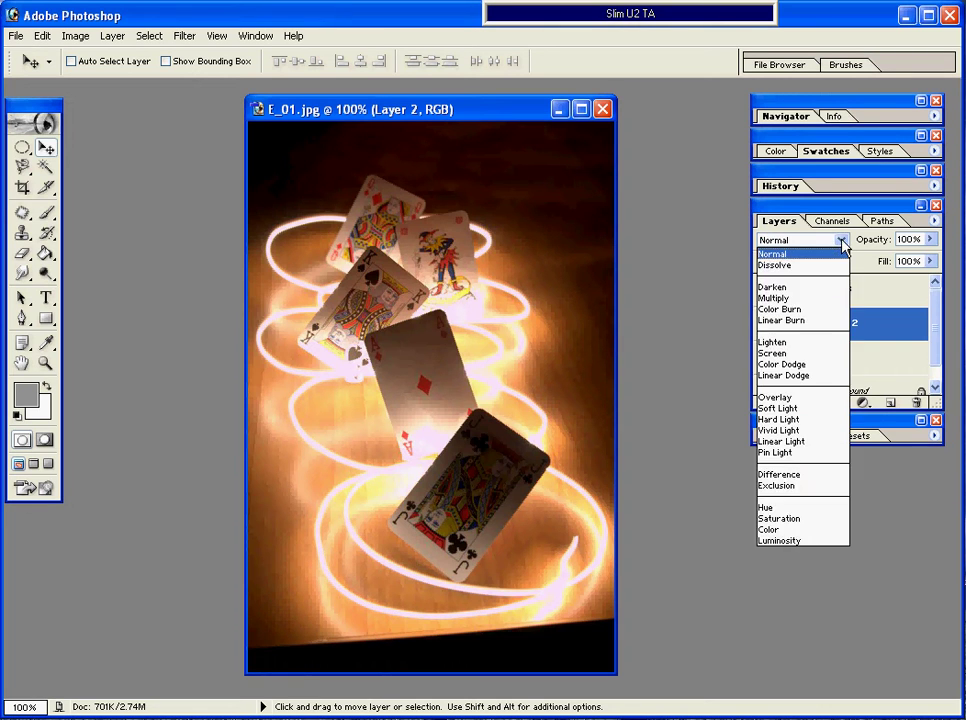
pyautogui.click(777, 343)
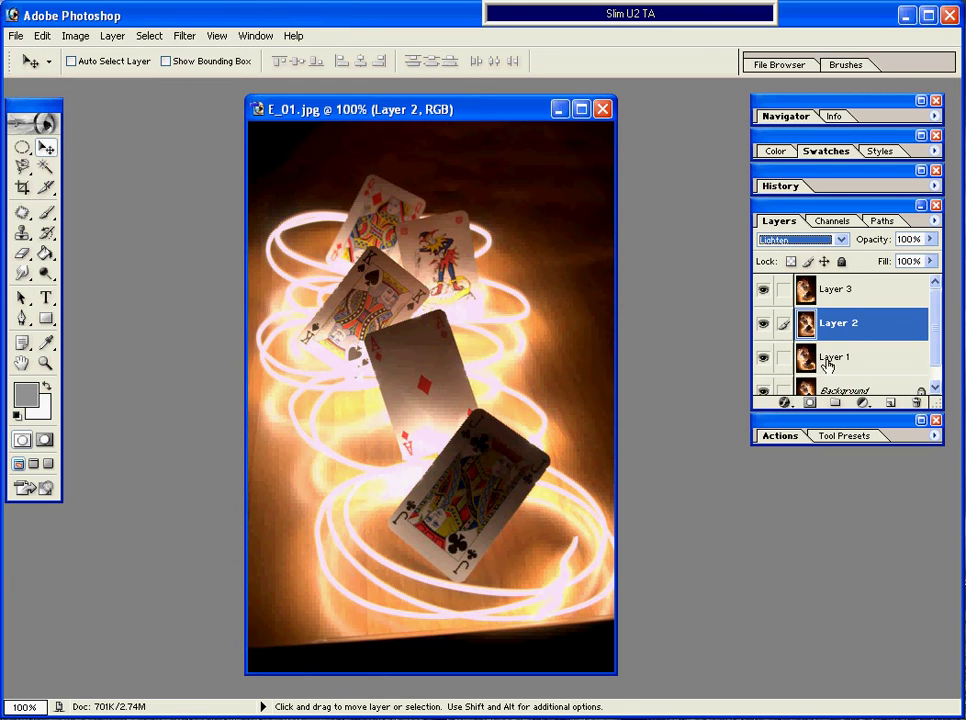
pyautogui.click(813, 366)
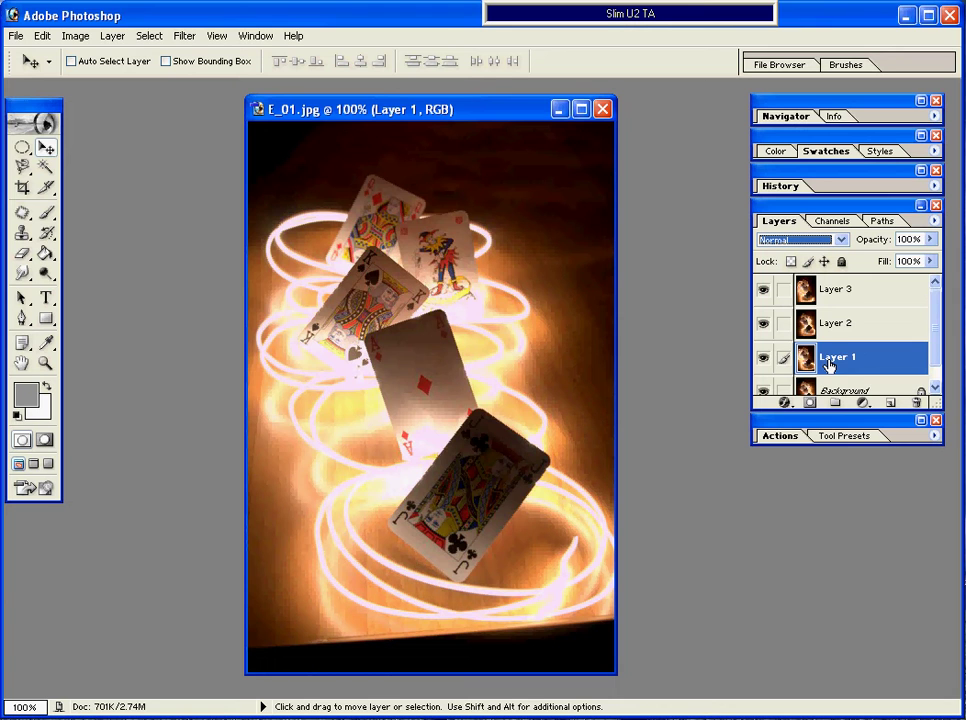
pyautogui.click(841, 241)
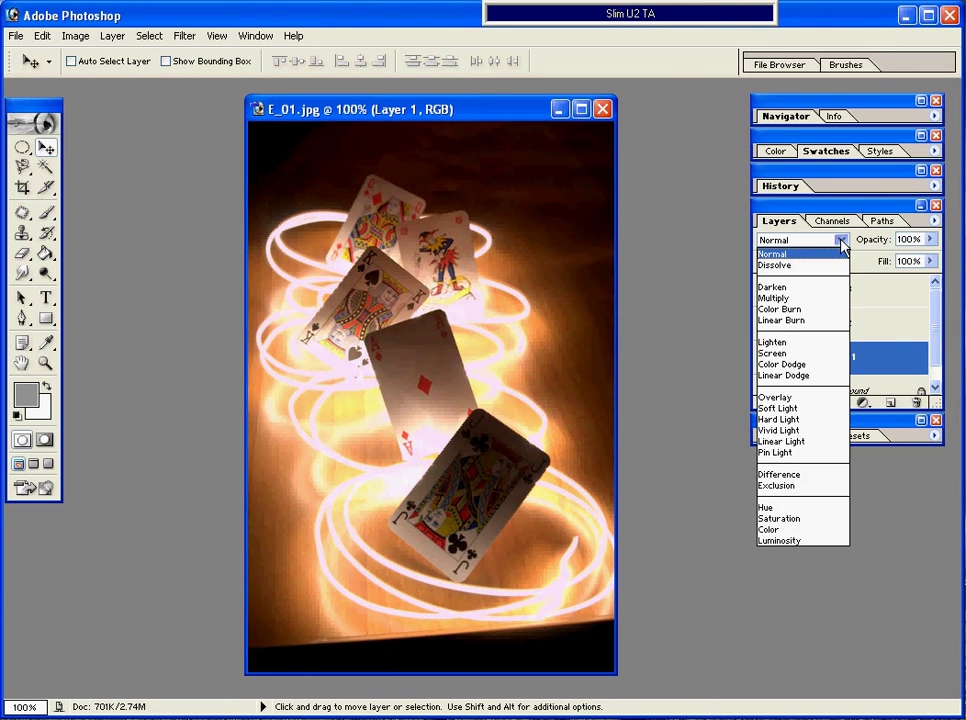
pyautogui.click(789, 345)
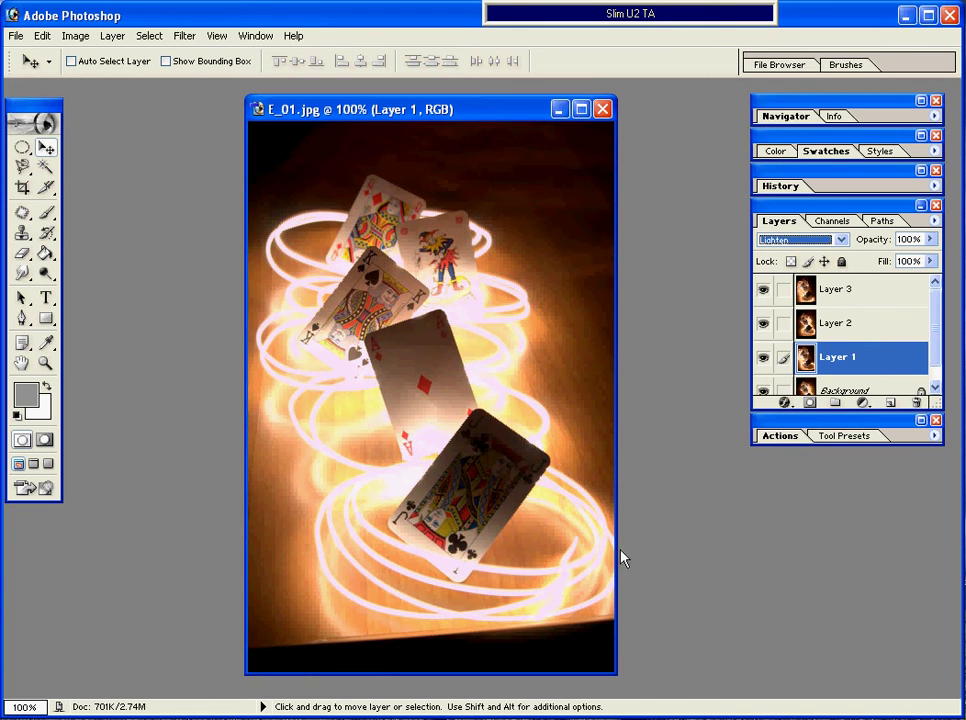
# Step: Check each layer's contribution to the light trails by hiding the three upper layers and the background in different combinations and showing them all again
pyautogui.click(763, 297)
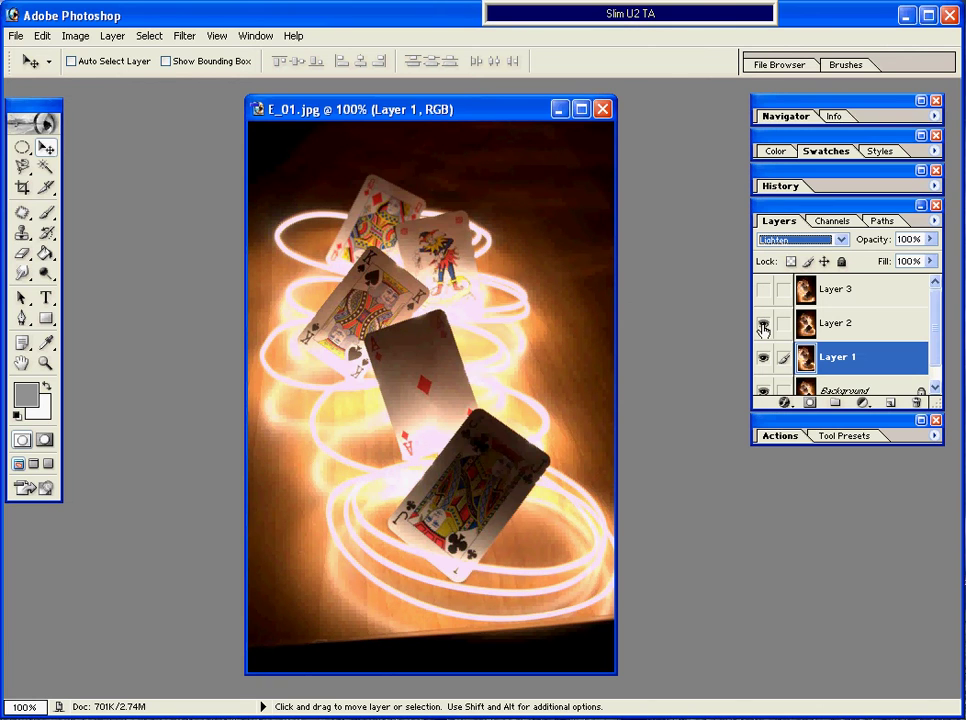
pyautogui.click(763, 324)
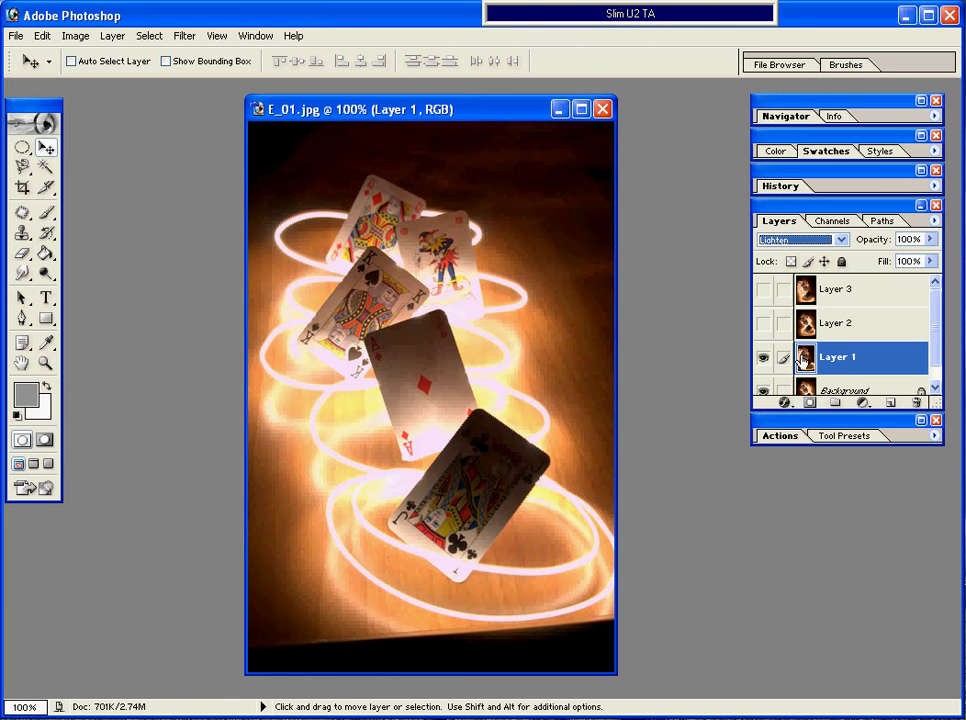
pyautogui.click(763, 290)
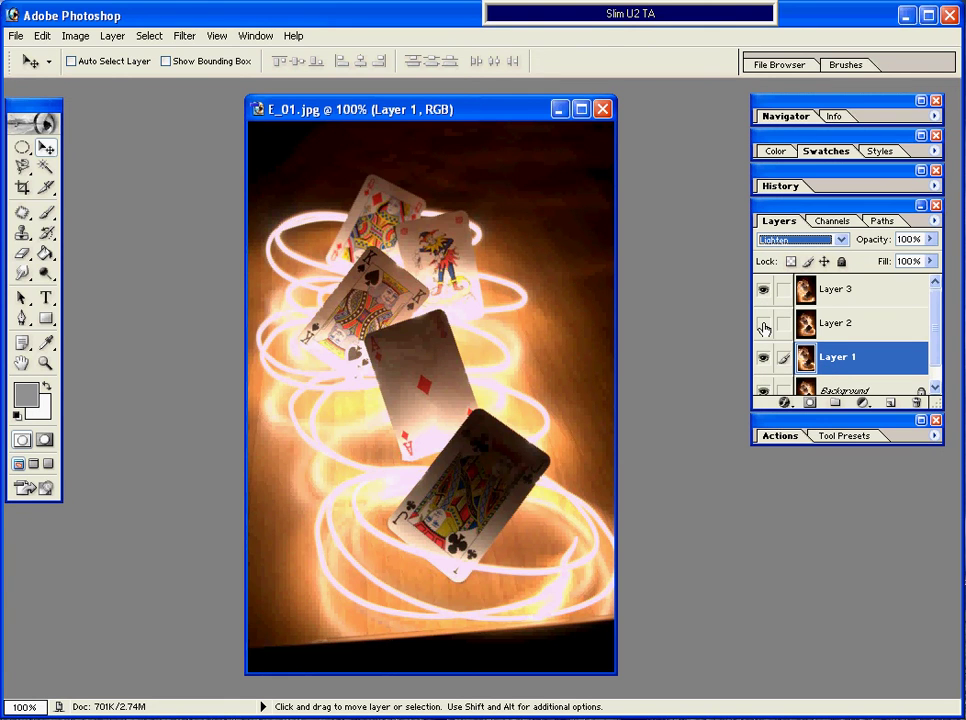
pyautogui.click(763, 324)
pyautogui.click(763, 357)
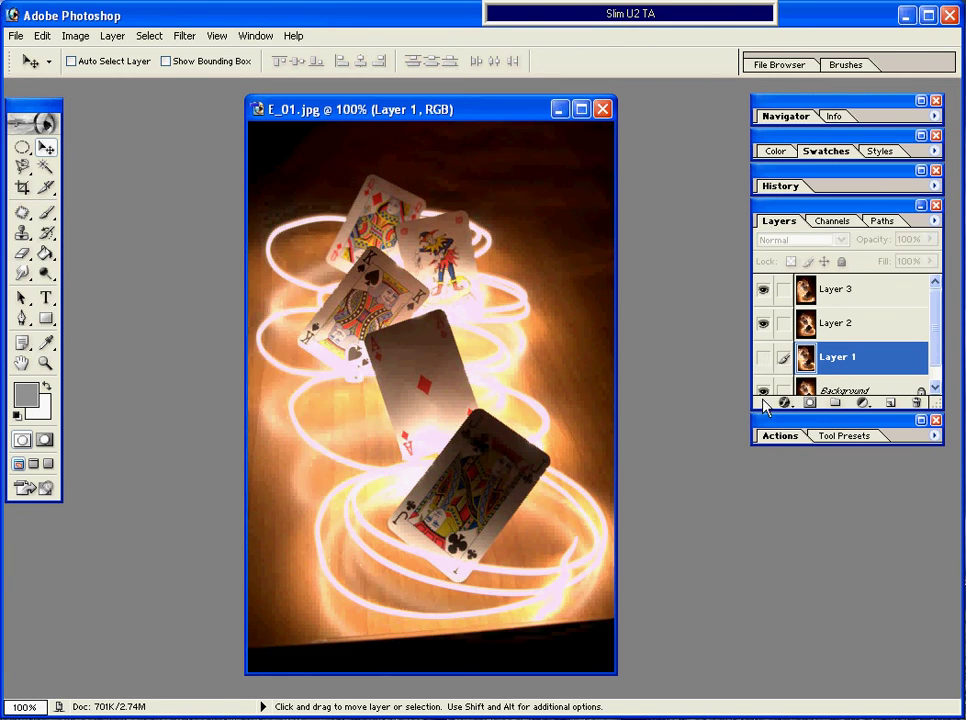
pyautogui.click(763, 393)
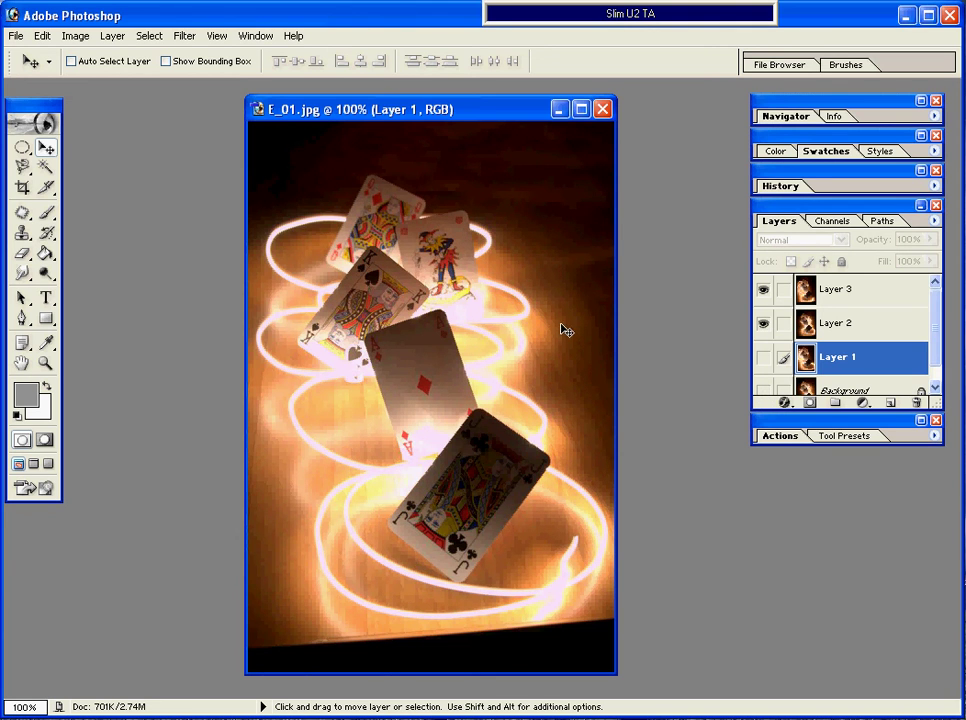
pyautogui.click(763, 390)
pyautogui.click(763, 357)
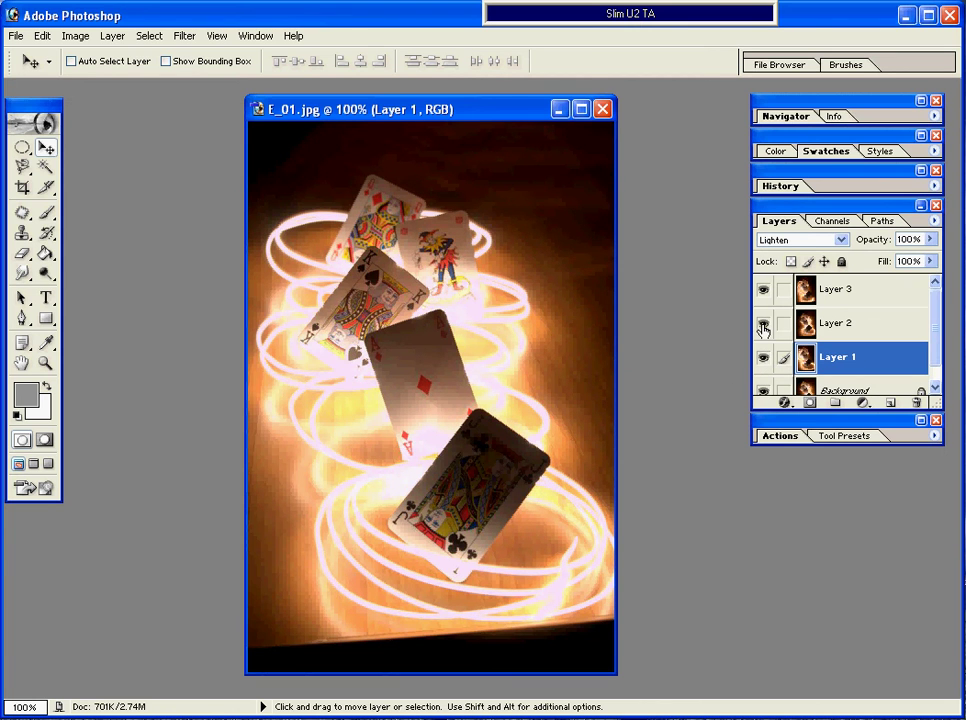
pyautogui.click(763, 324)
pyautogui.click(763, 390)
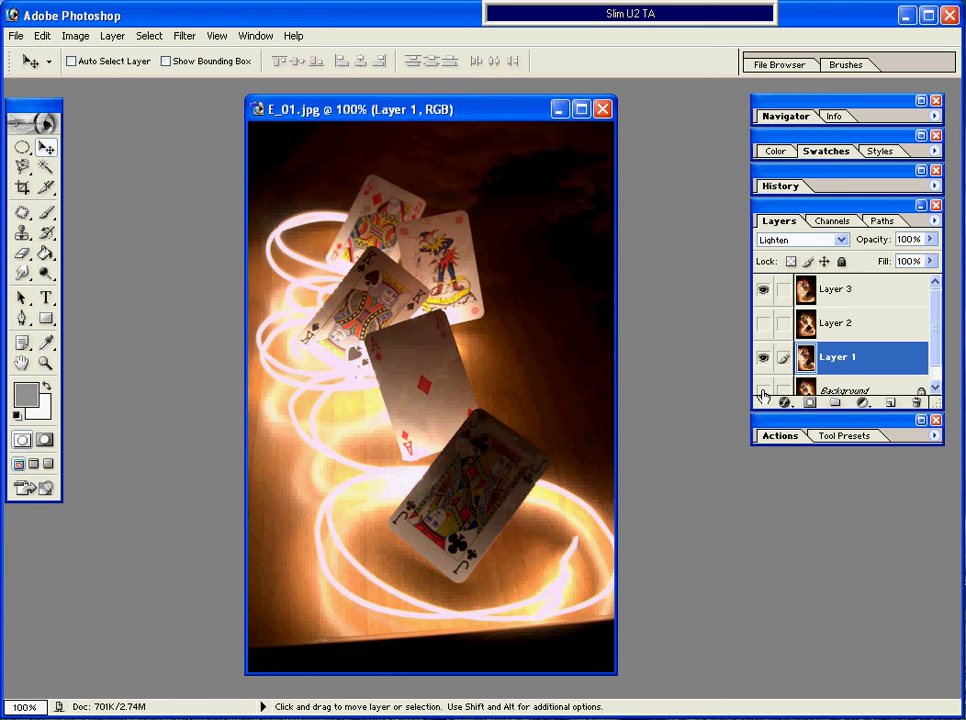
pyautogui.click(763, 392)
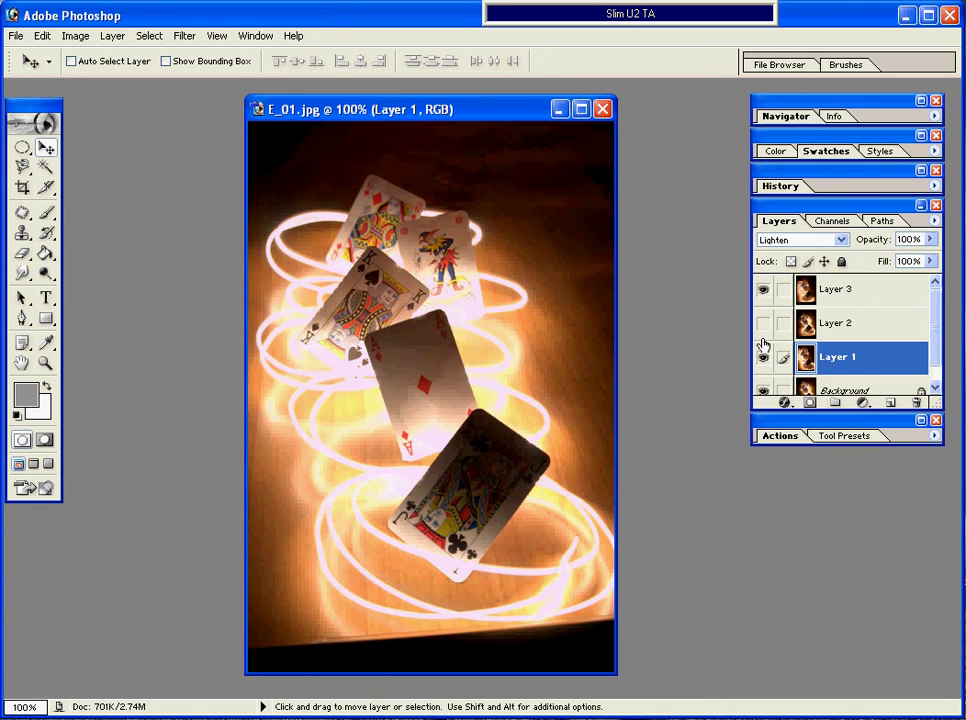
pyautogui.click(763, 325)
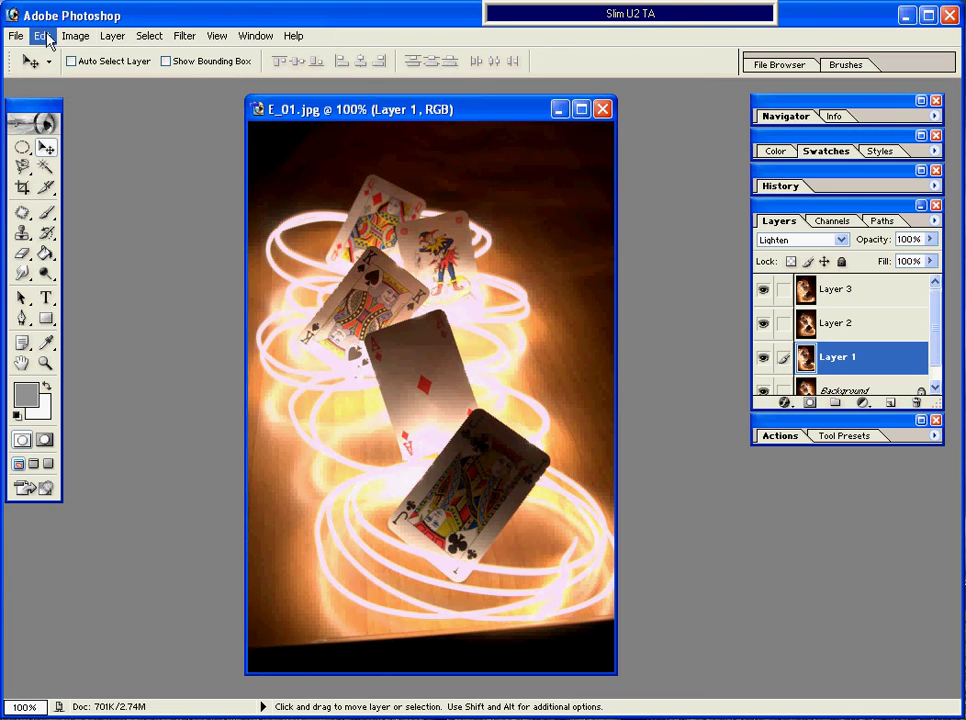
# Step: Flatten the image and save it in the cards folder as a baseline standard JPEG named cards 1 at Maximum quality 12
pyautogui.click(114, 37)
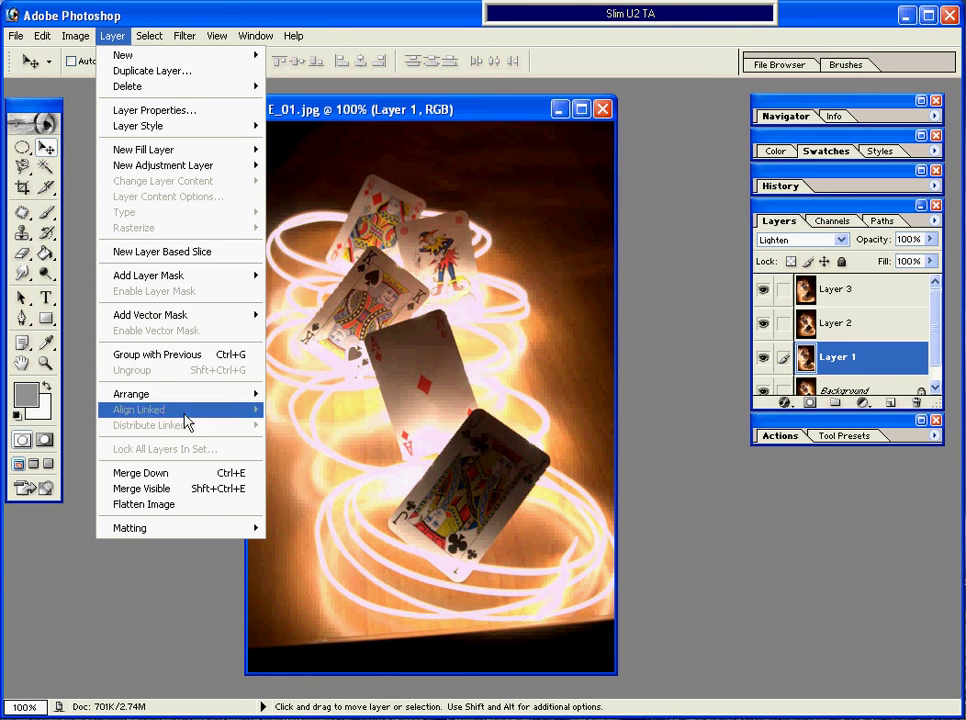
pyautogui.click(152, 508)
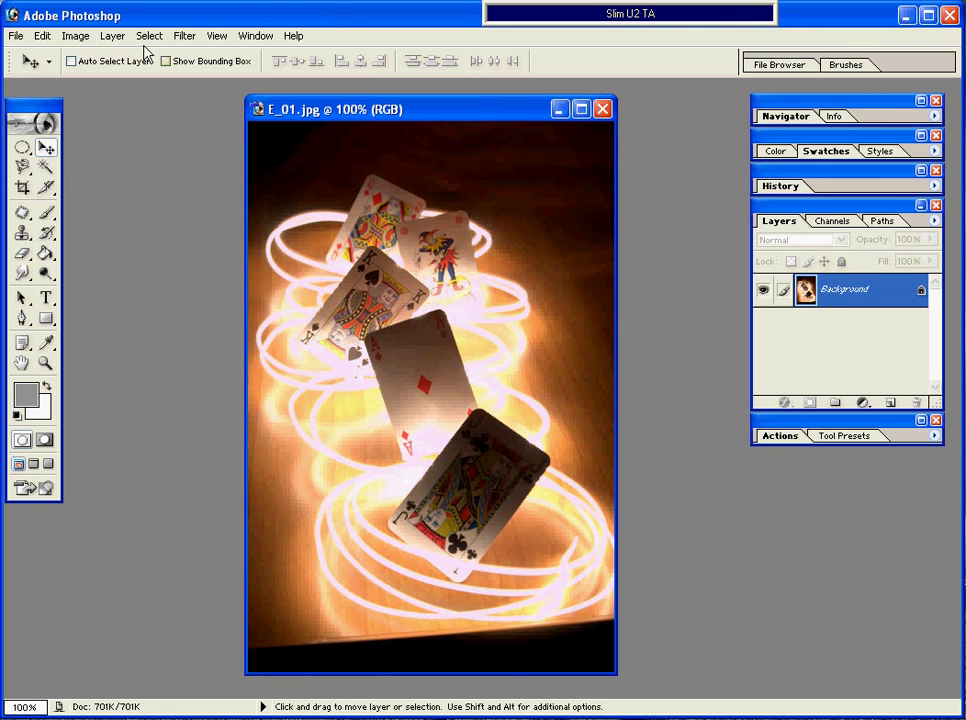
pyautogui.click(15, 38)
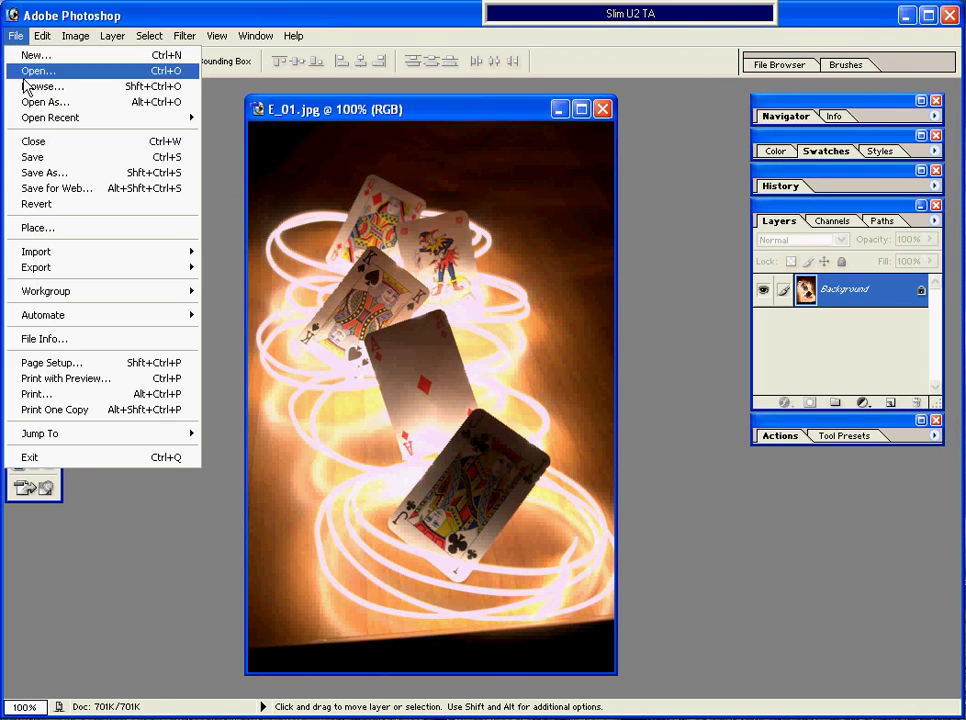
pyautogui.click(56, 174)
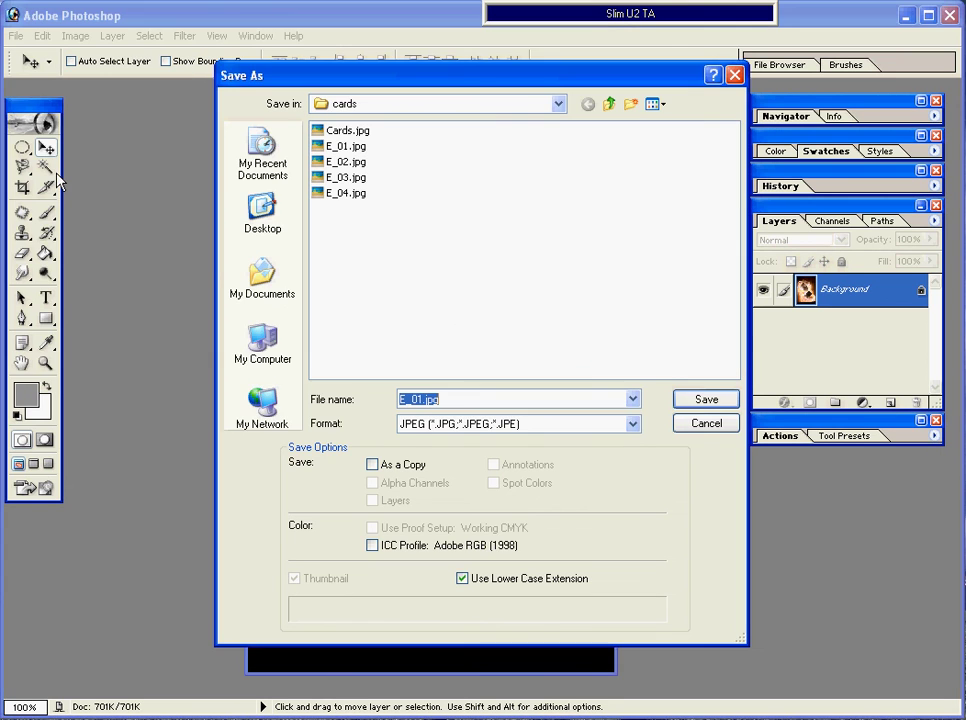
pyautogui.click(438, 402)
pyautogui.hotkey('shift', 'Right')
pyautogui.hotkey('shift', 'Right')
pyautogui.hotkey('shift', 'Right')
pyautogui.write('cards 1')
pyautogui.click(700, 405)
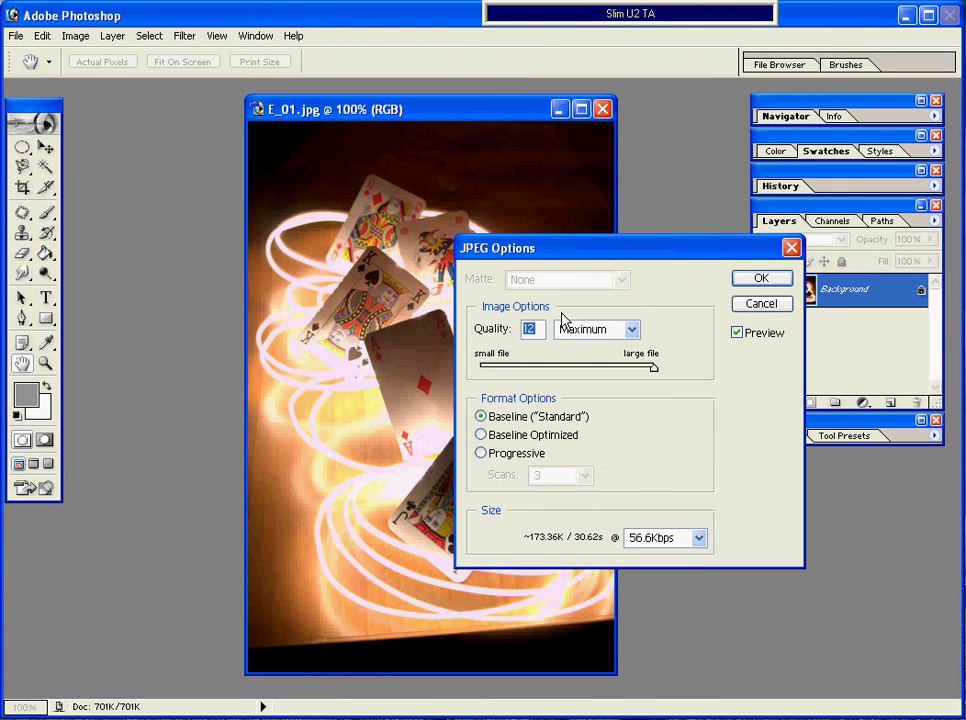
pyautogui.click(756, 282)
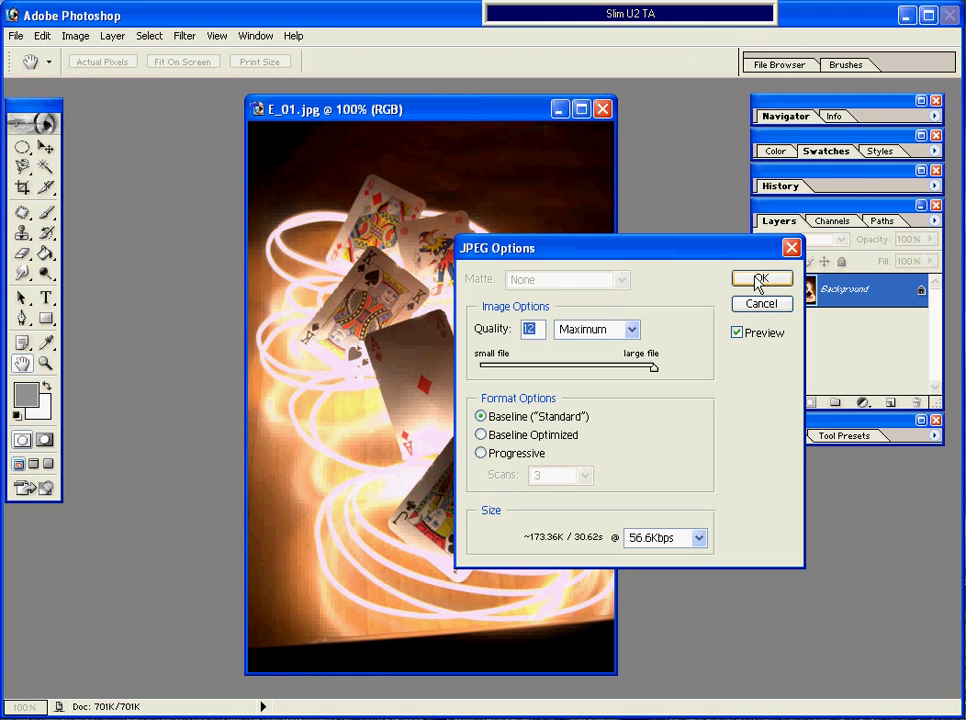